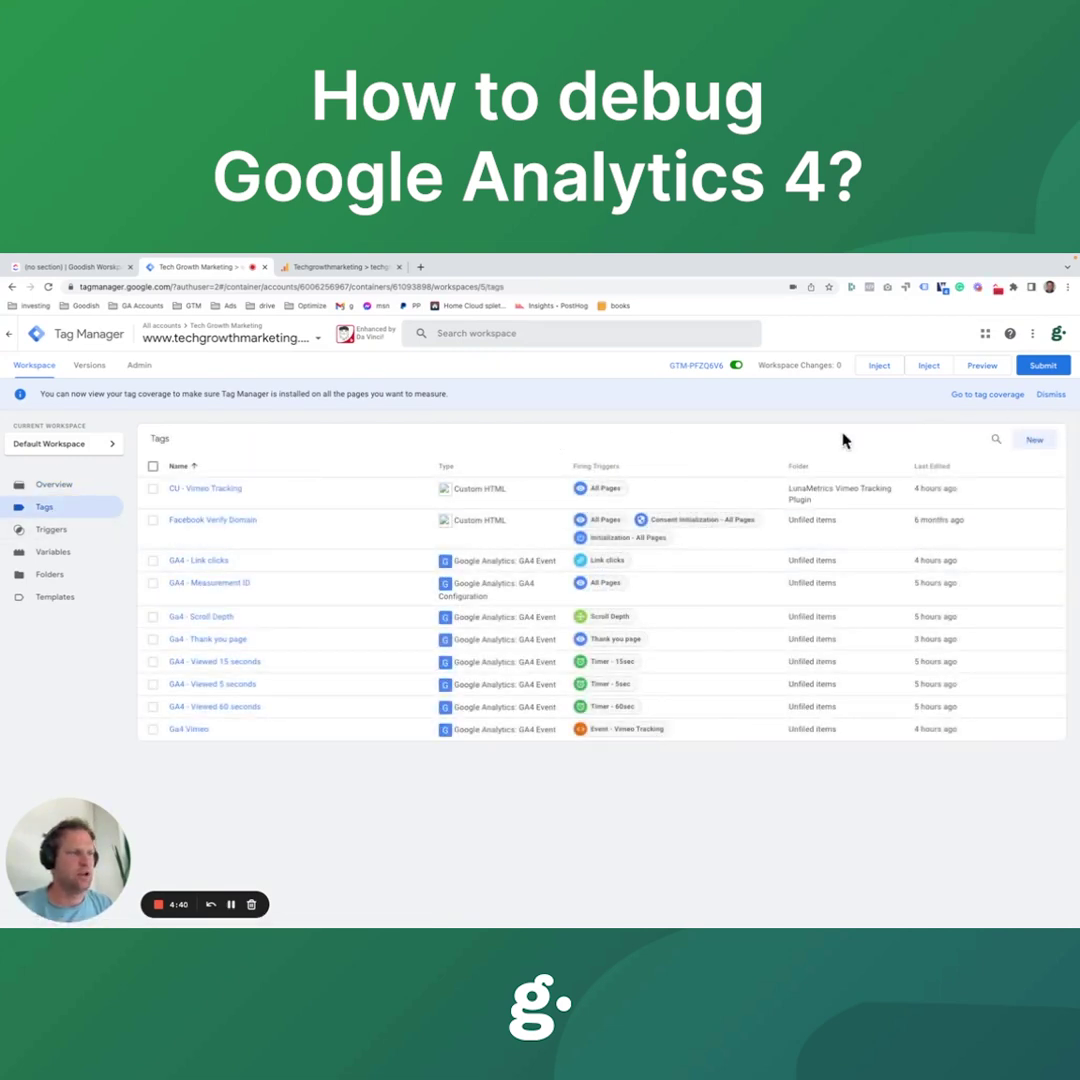
left_click(981, 367)
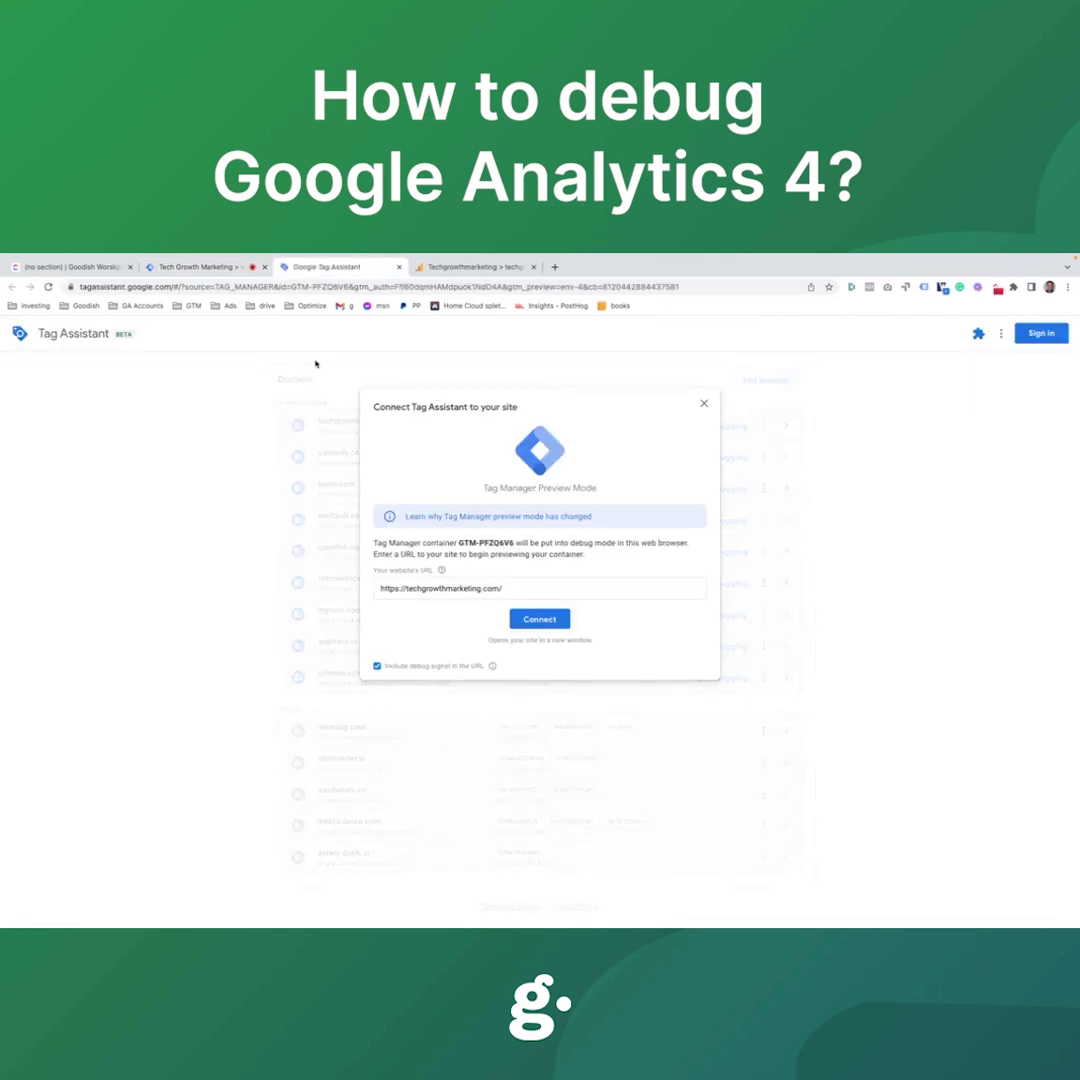
left_click(540, 619)
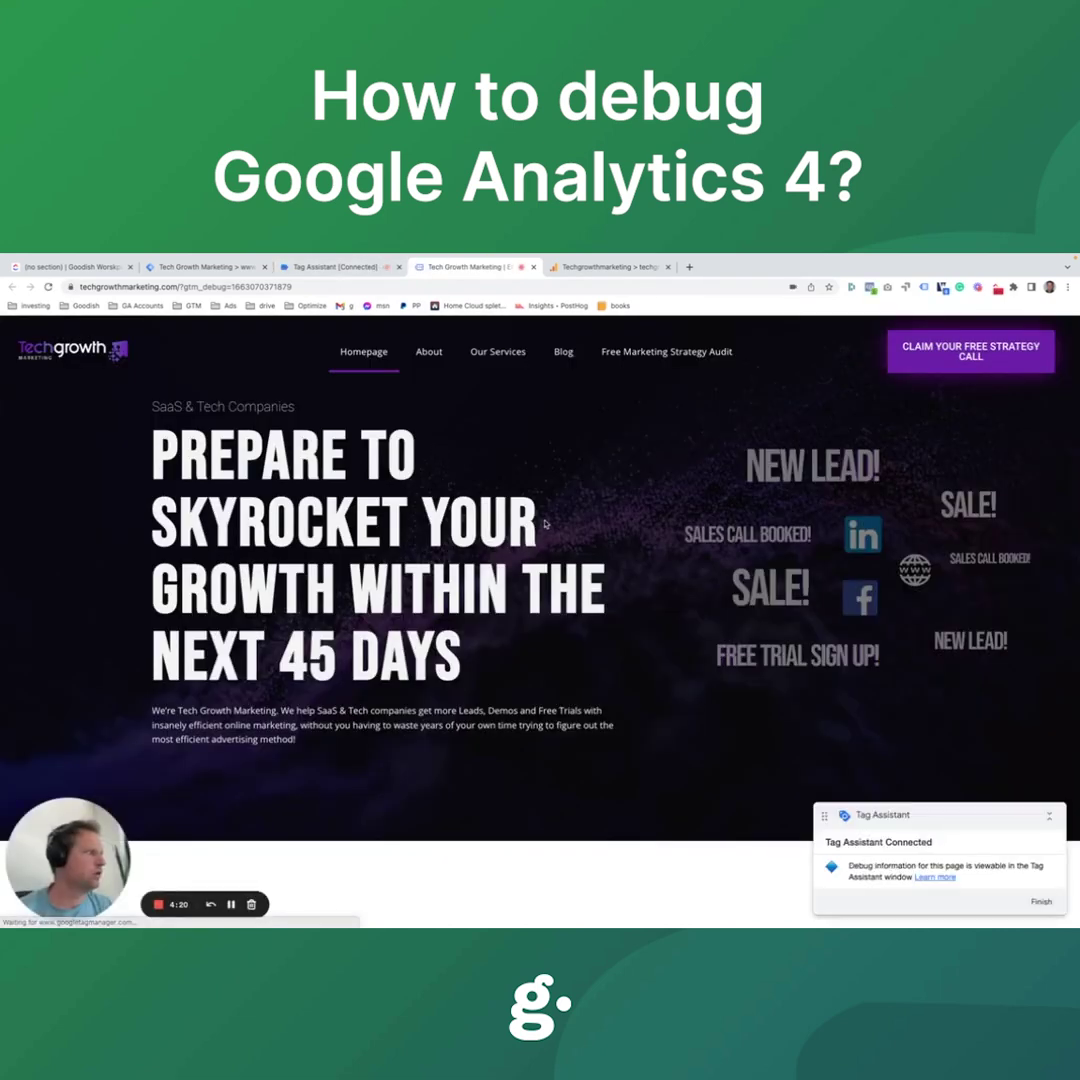
left_click(308, 266)
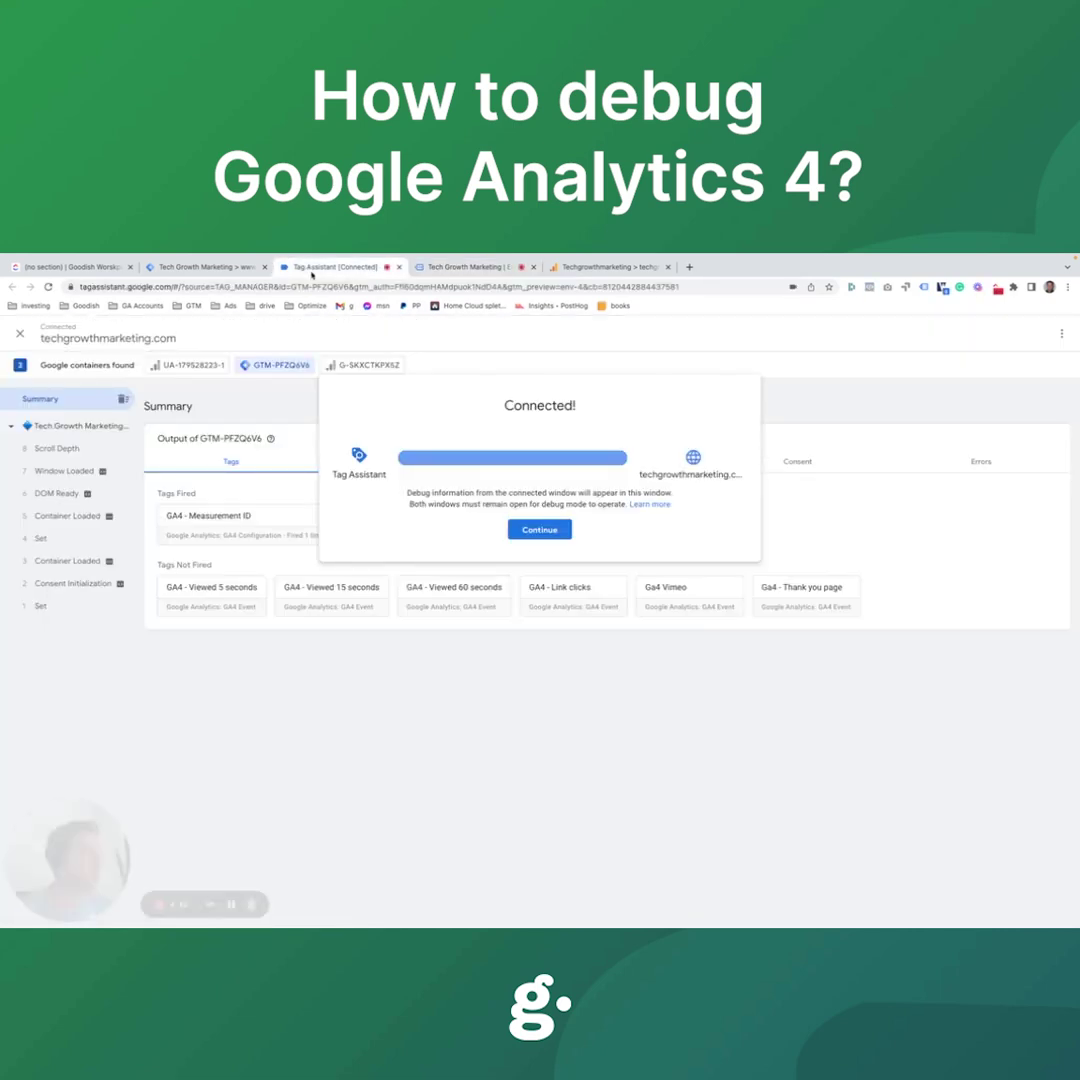
left_click(539, 529)
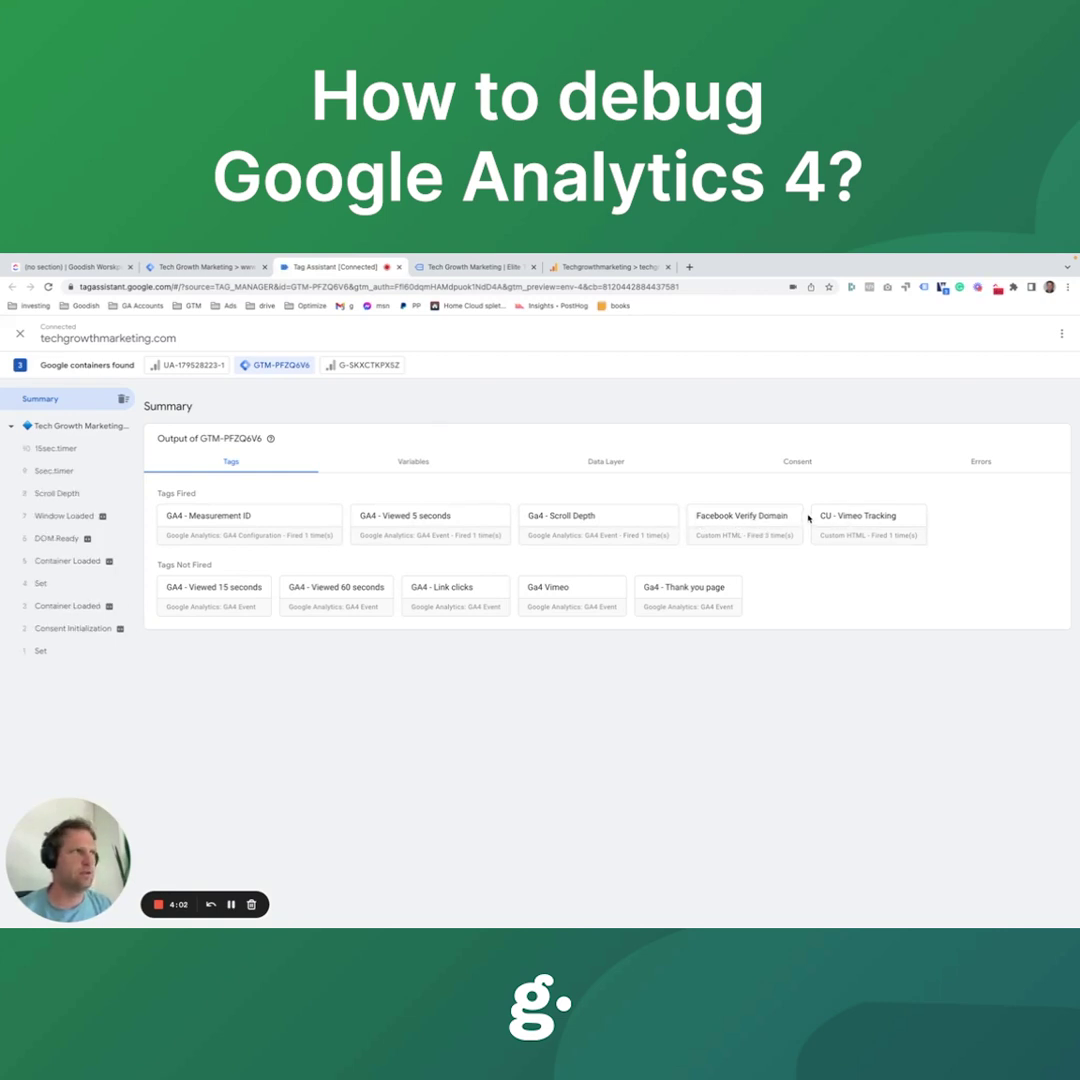
- Play the homepage's embedded video briefly, pause it, and check the fired tags in Tag Assistant
left_click(470, 267)
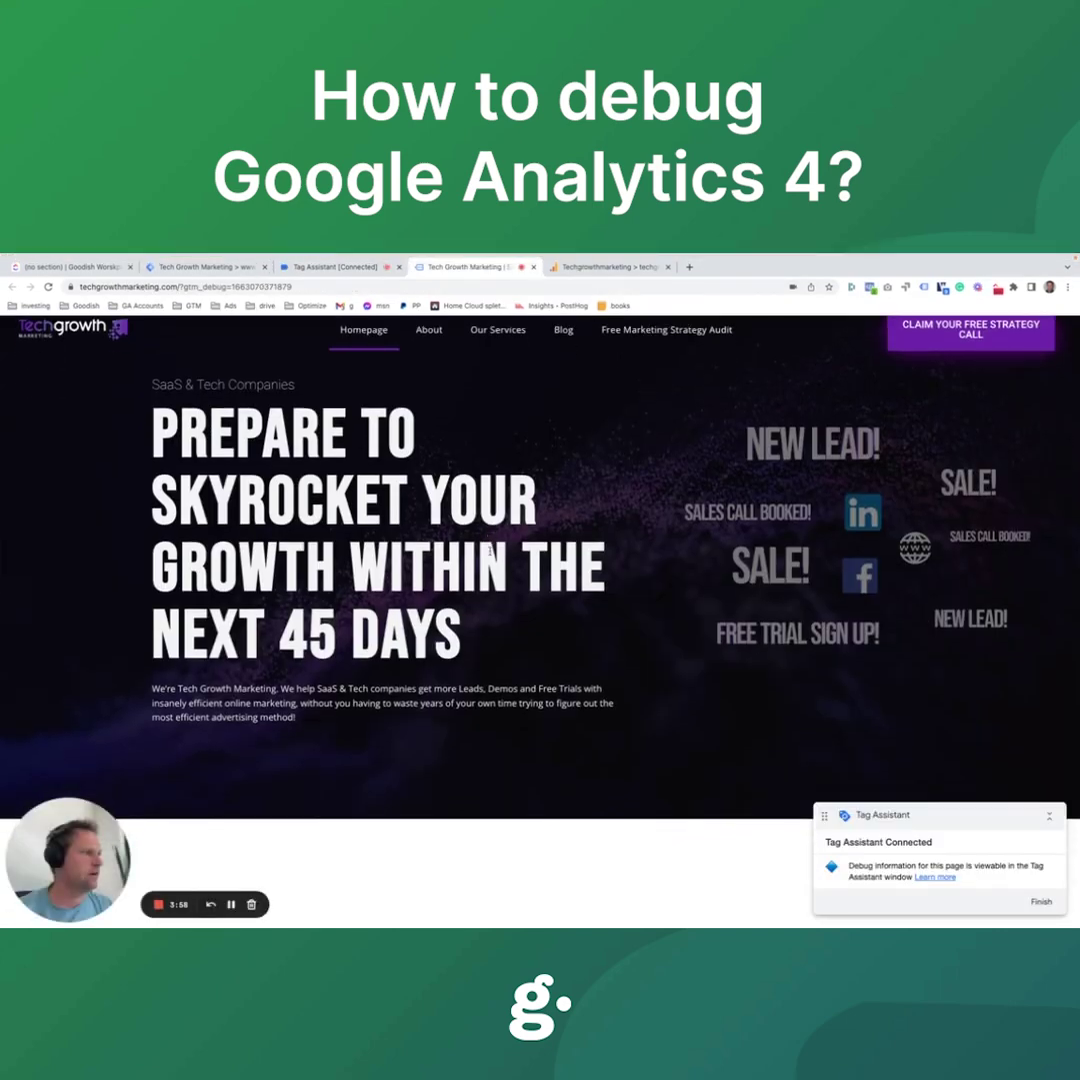
scroll(489, 551, "down", 10)
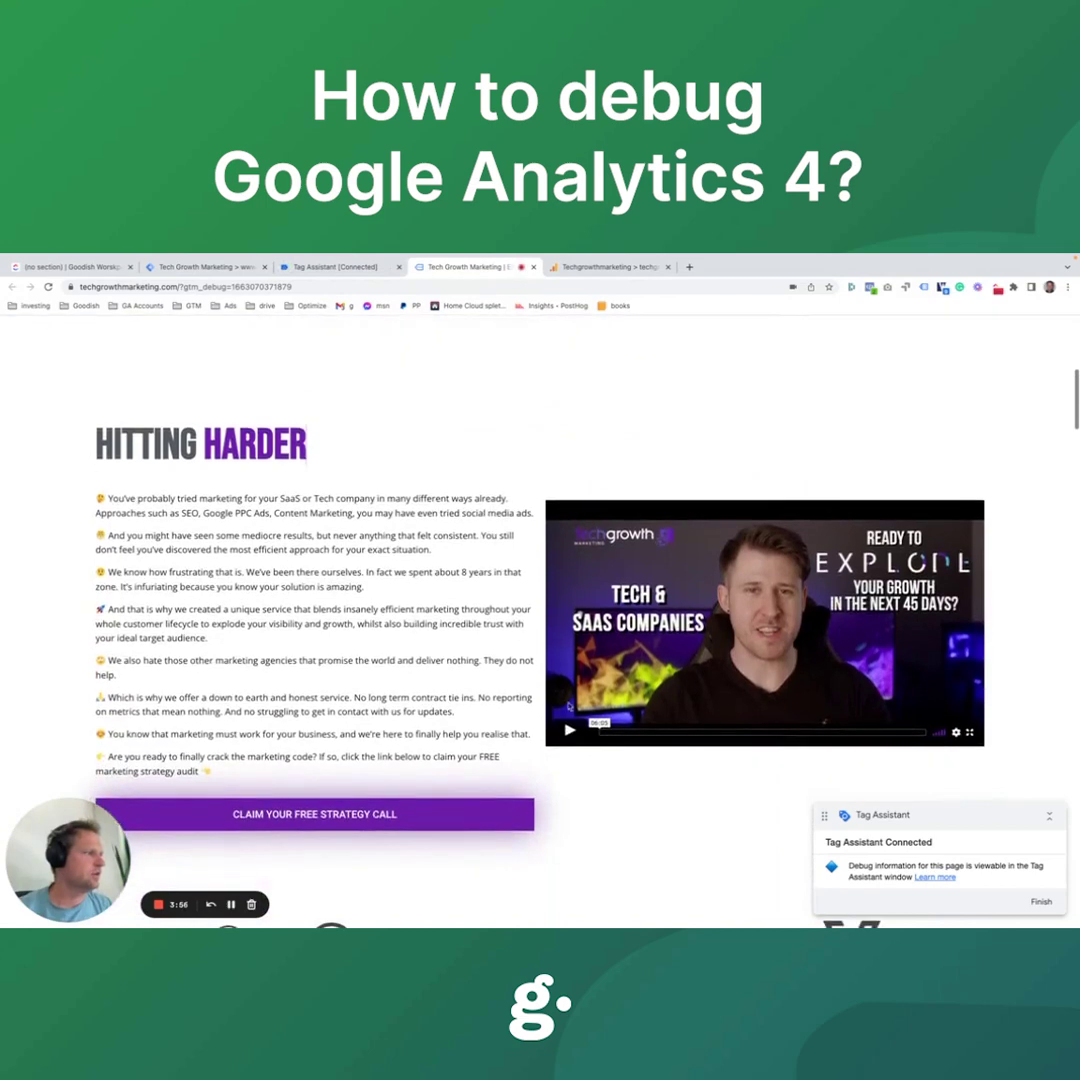
left_click(567, 731)
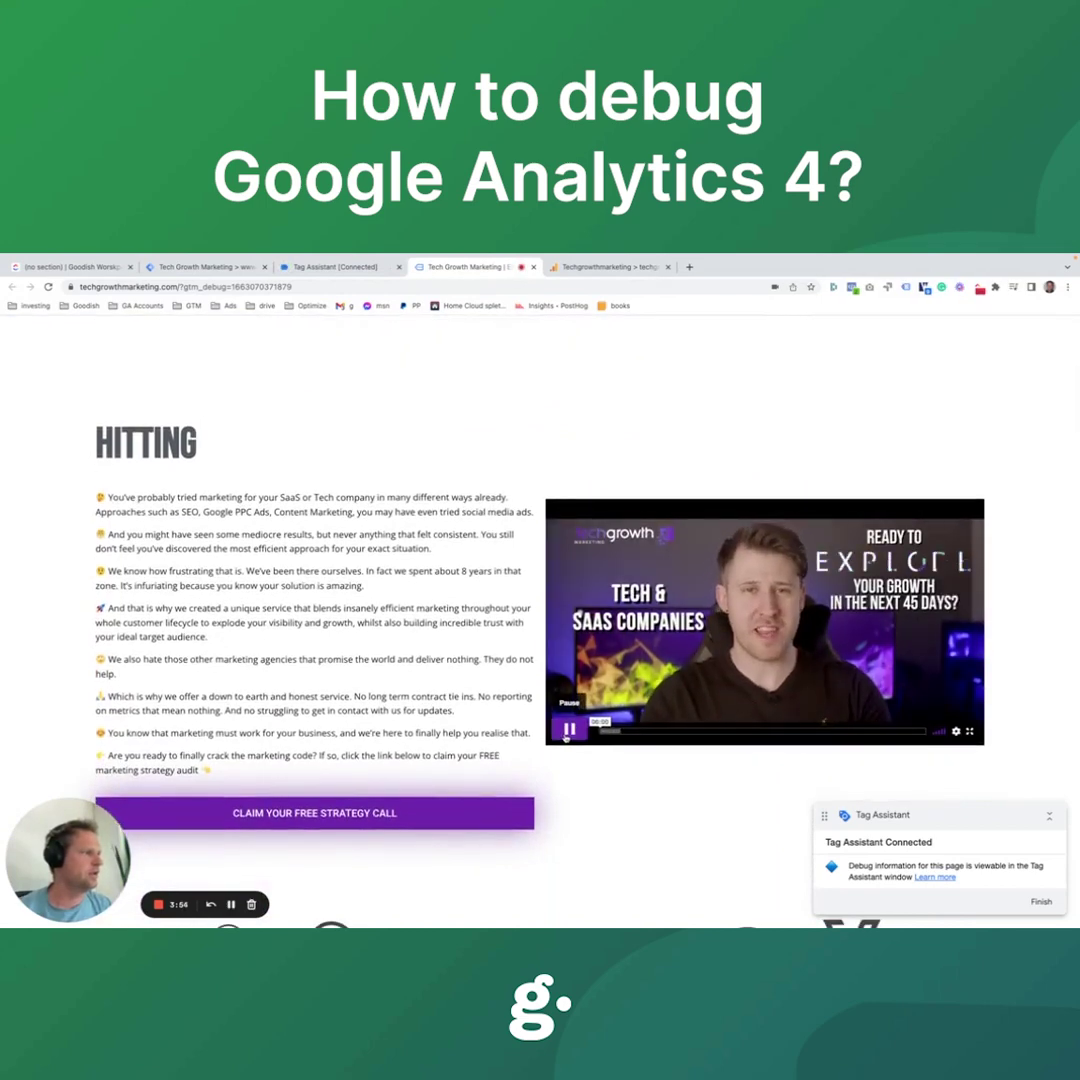
left_click(568, 731)
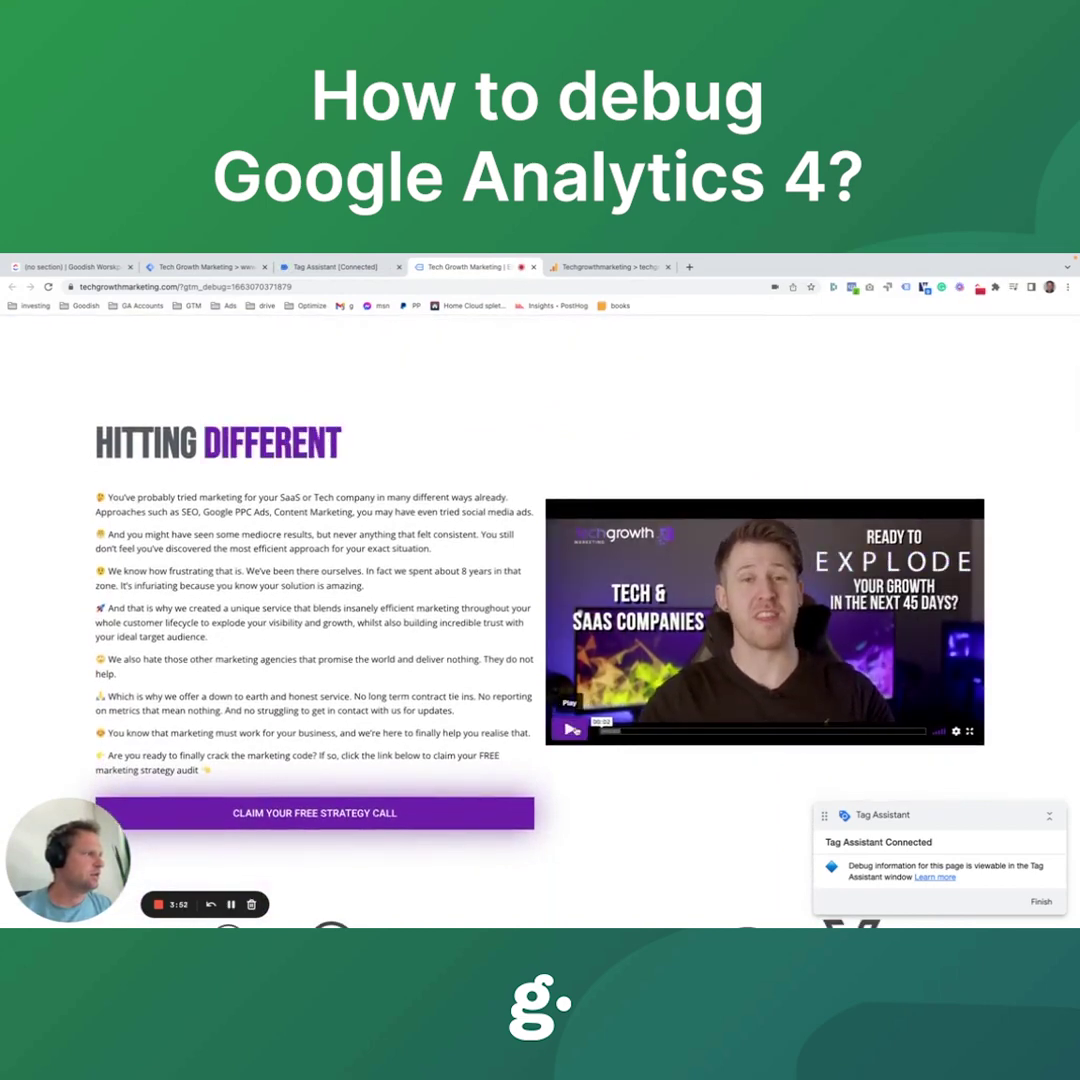
left_click(360, 268)
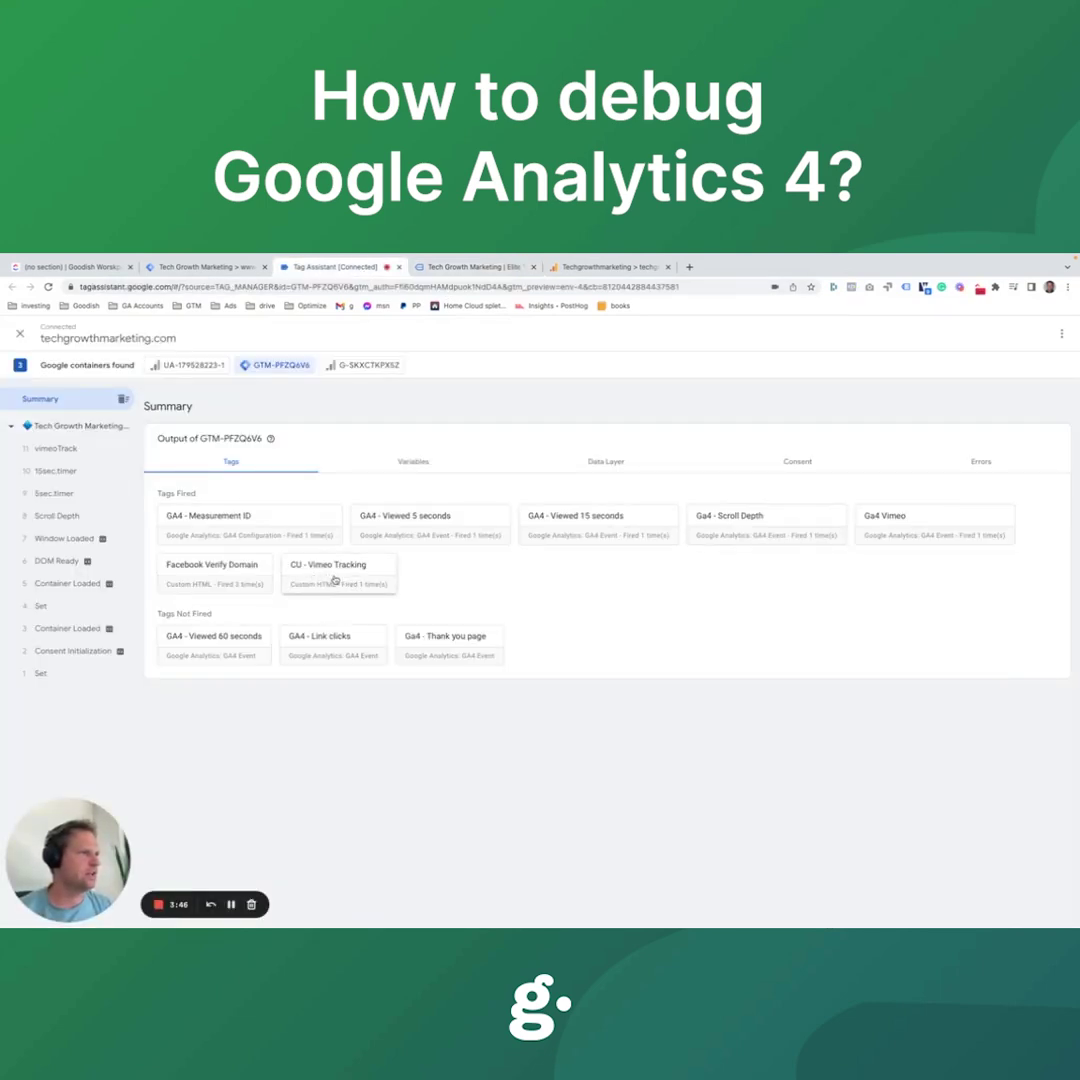
- Resume the homepage video, skip to about 03:30, and check the GA4 container's sent hits in Tag Assistant
left_click(362, 366)
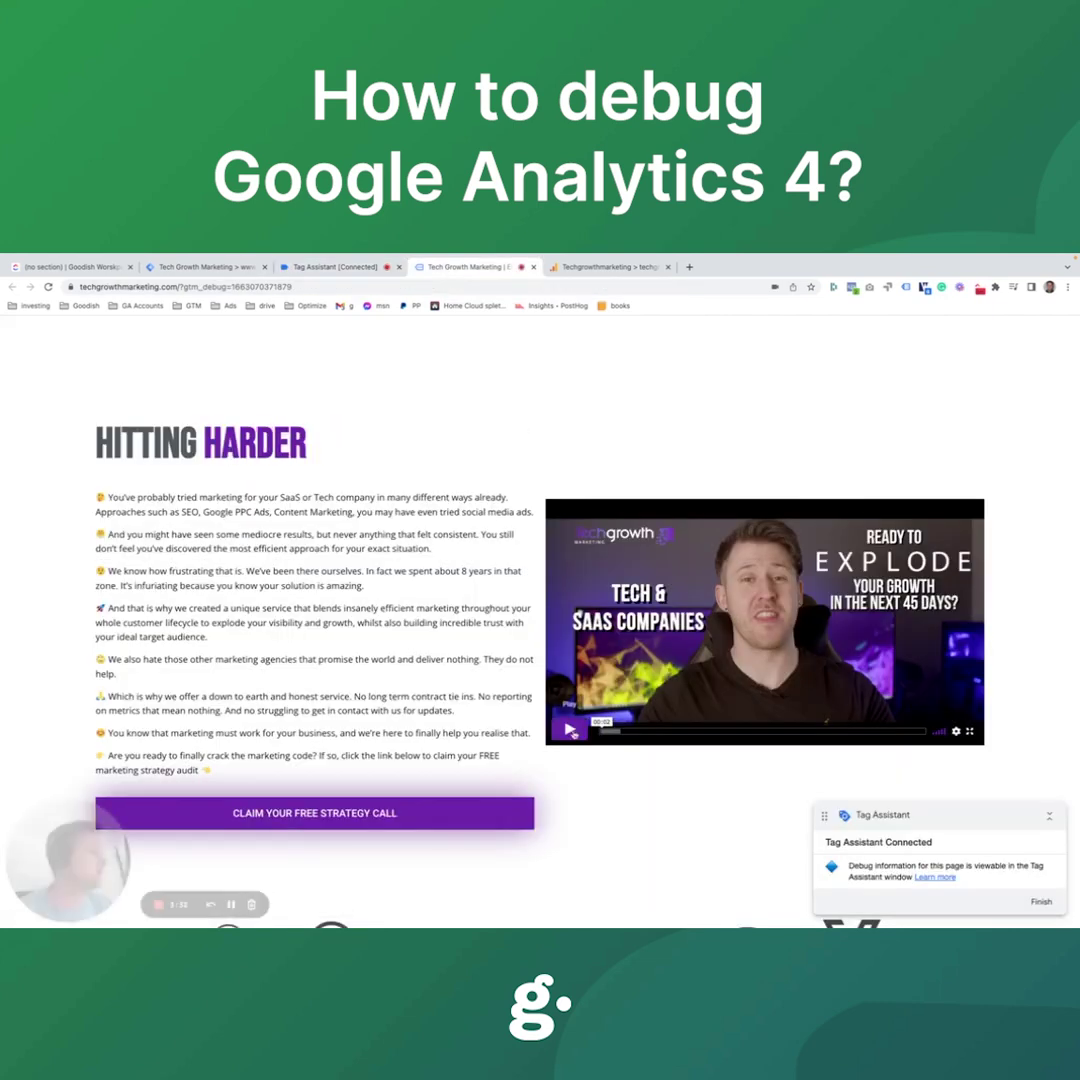
left_click(570, 731)
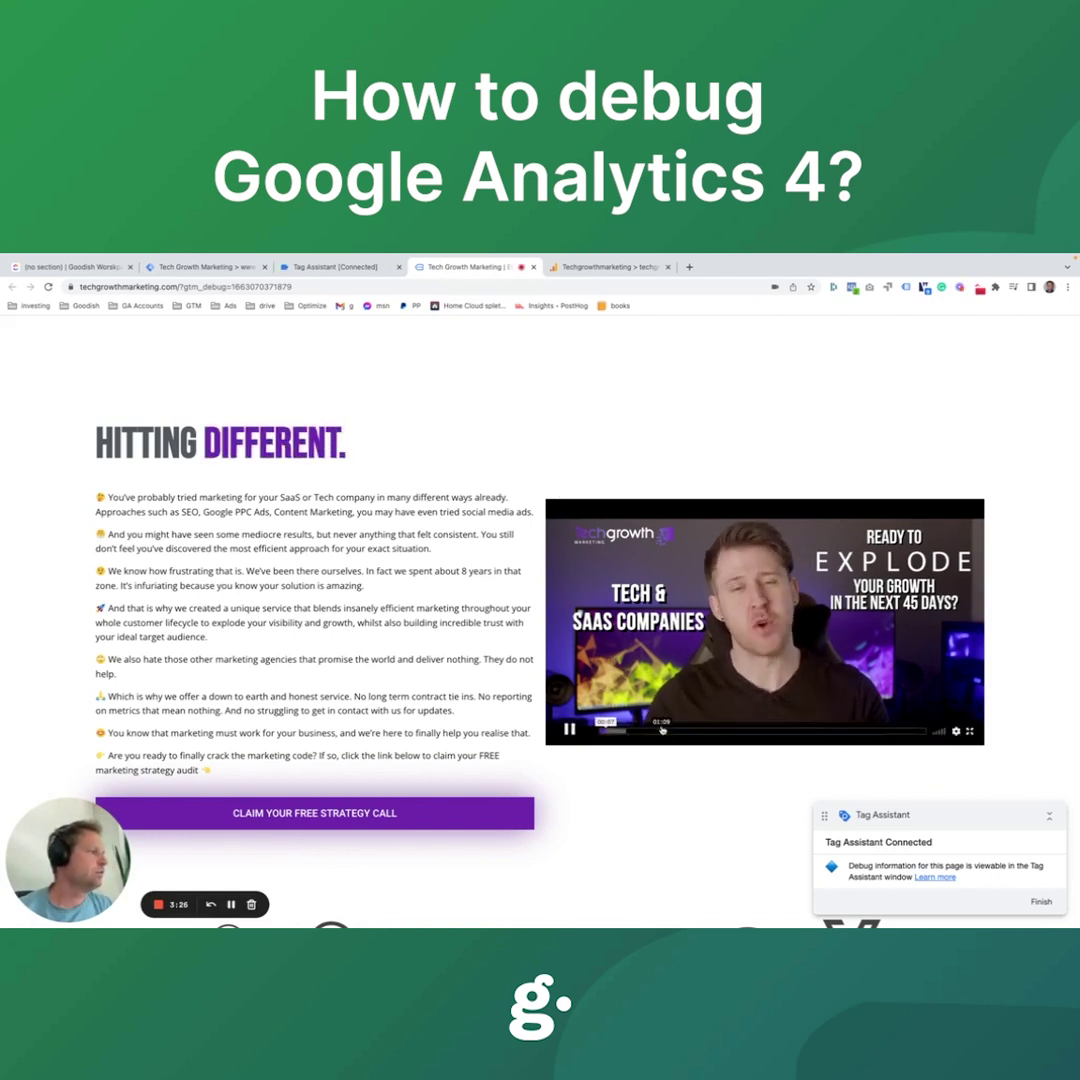
left_click(789, 732)
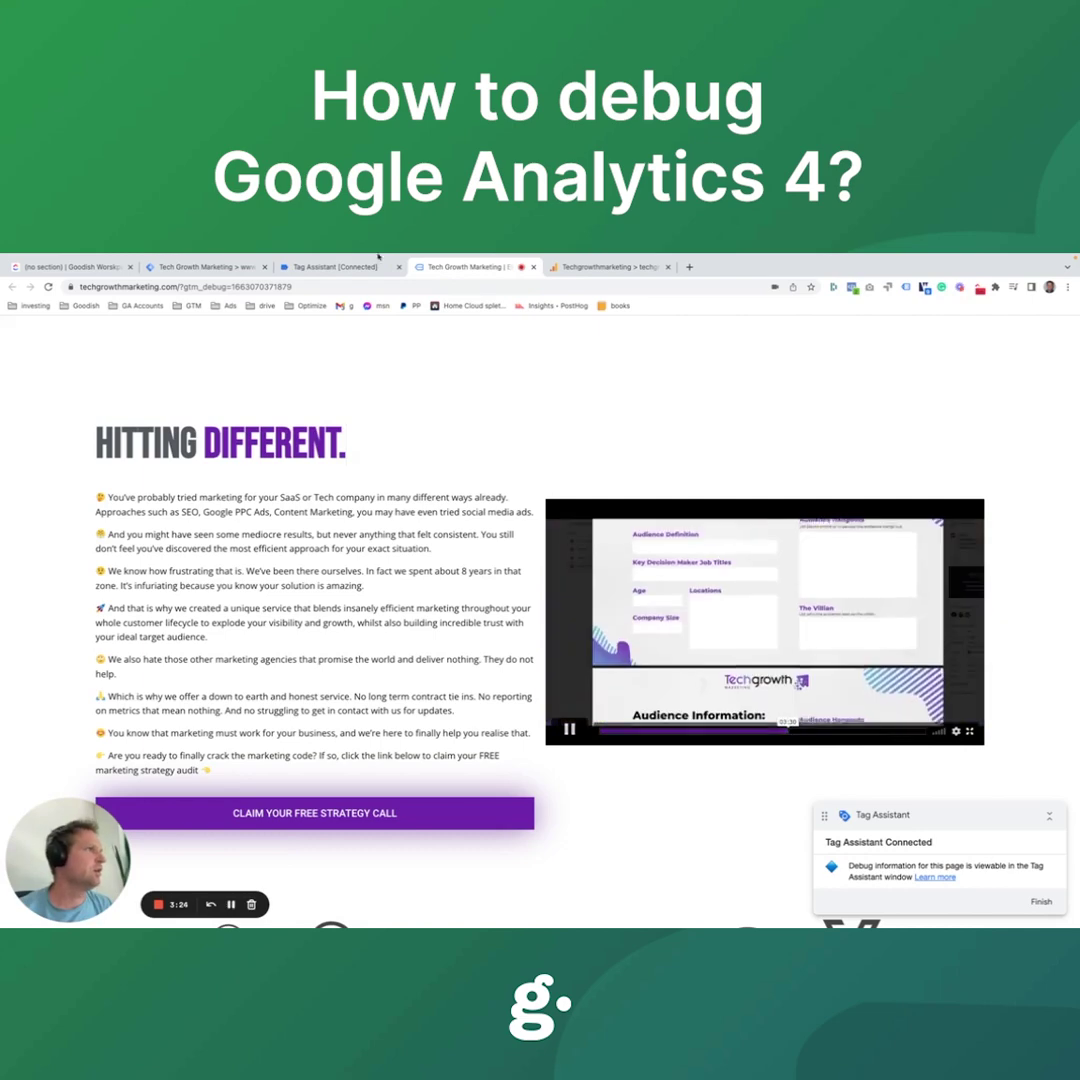
left_click(335, 296)
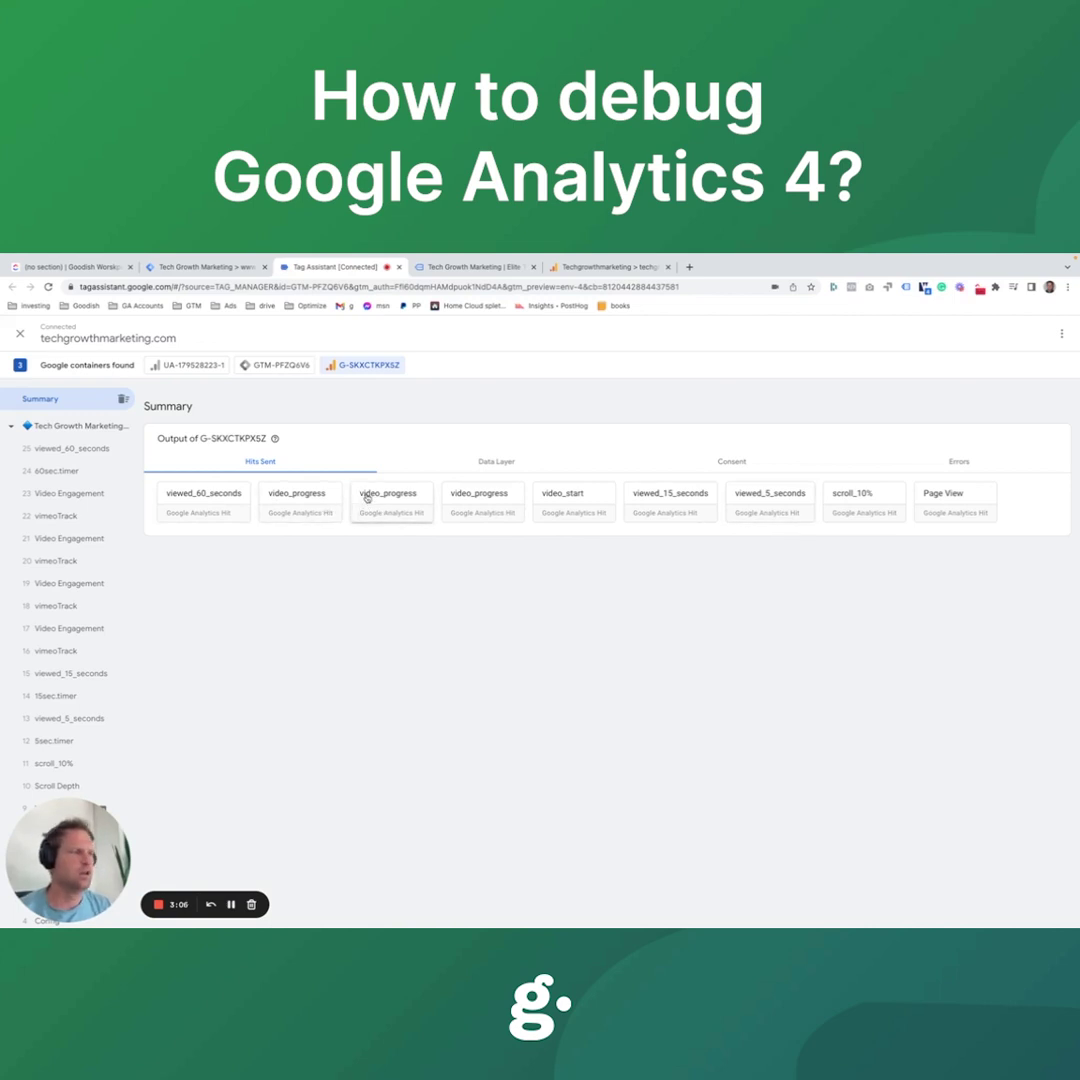
- Switch to Google Analytics and open DebugView for the techgrowthmarketing.com property
left_click(608, 267)
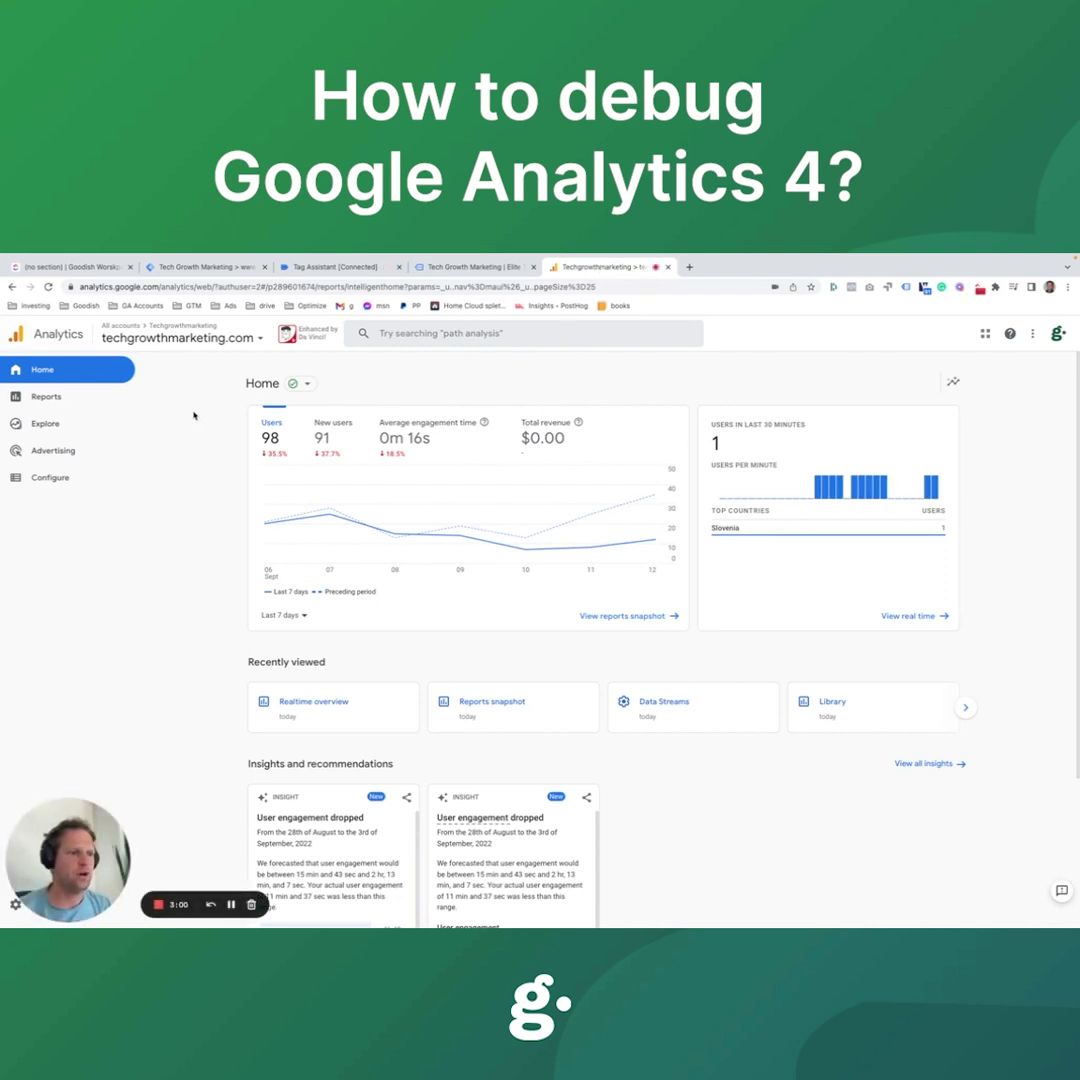
left_click(37, 479)
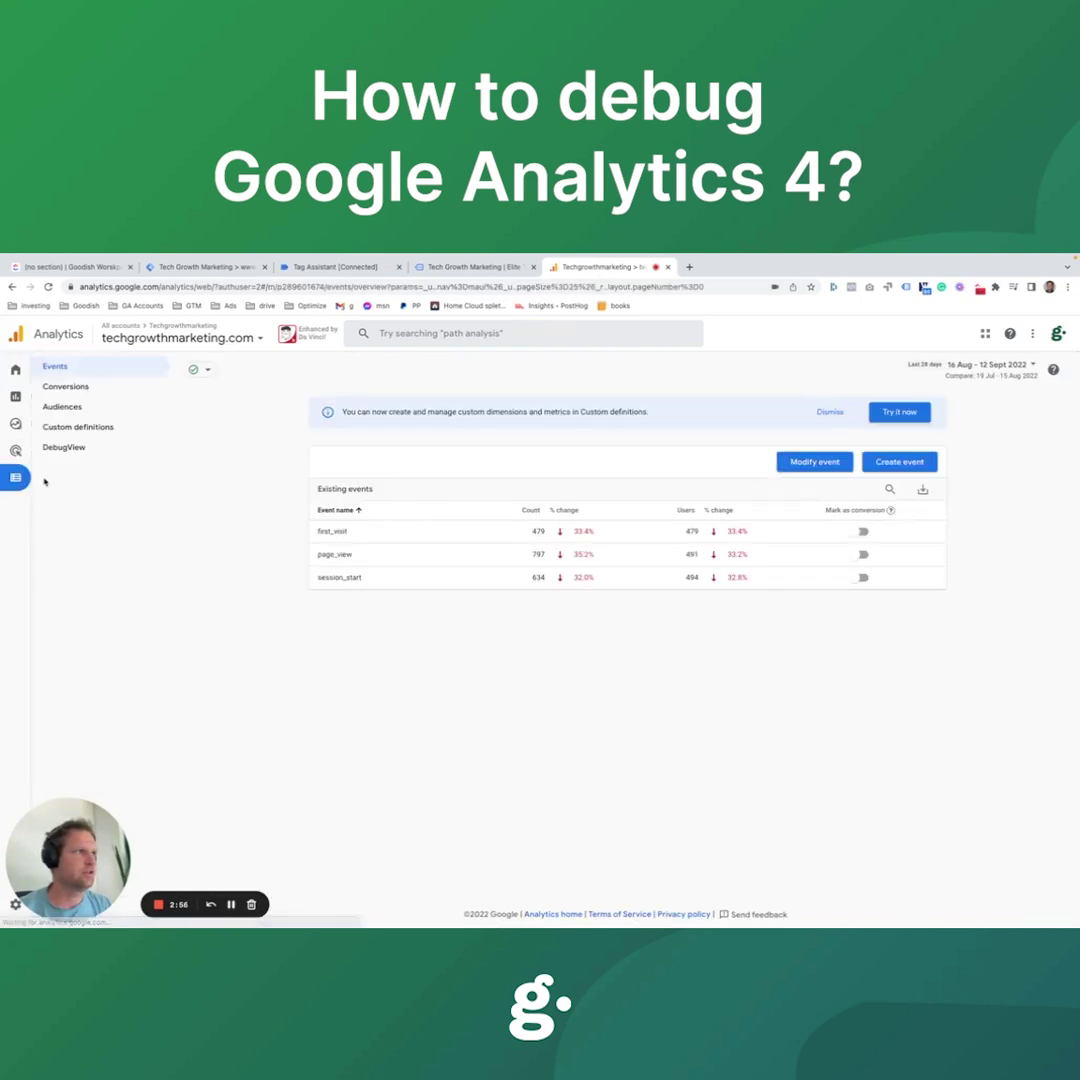
left_click(52, 450)
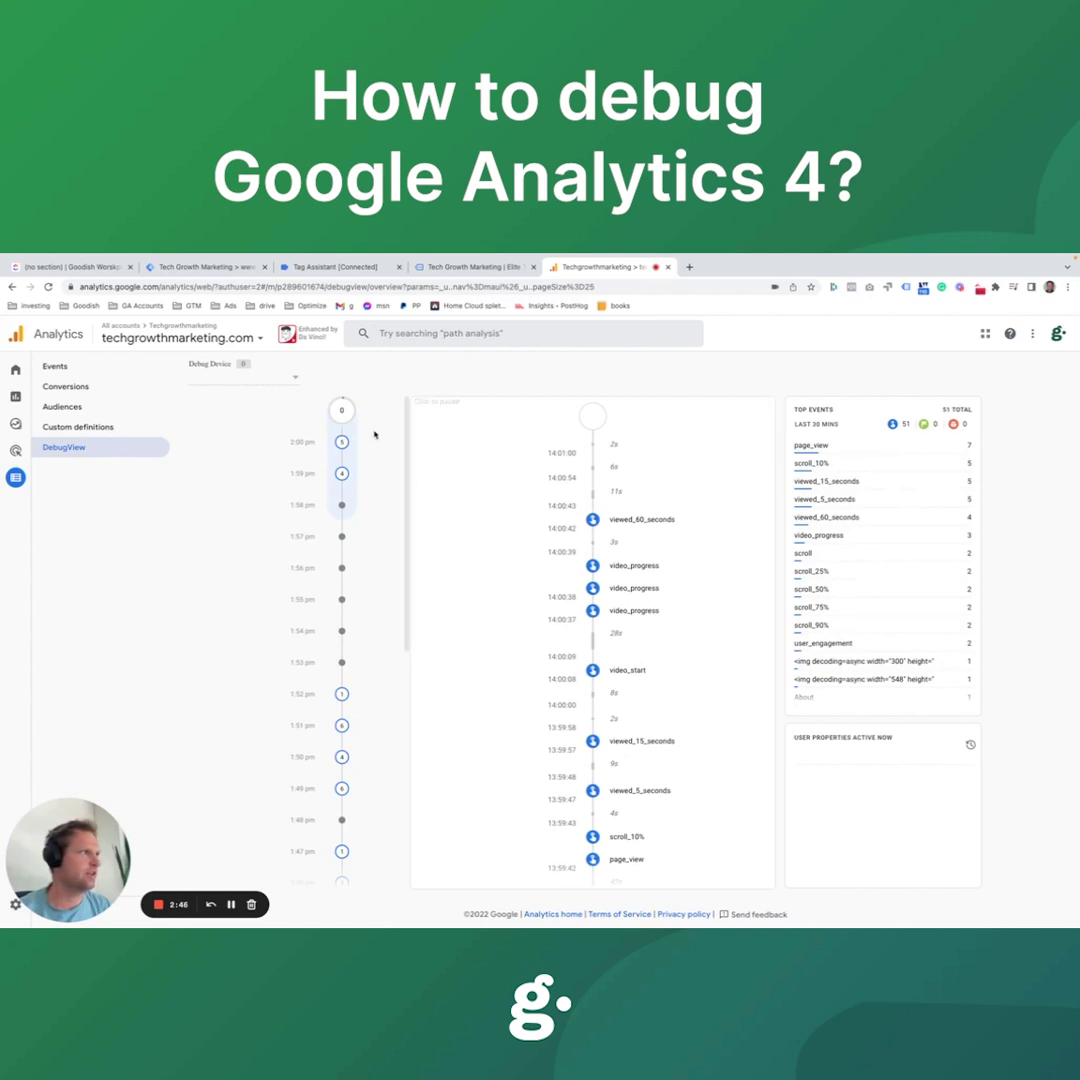
- Inspect a video_progress event's video_title, video_provider, video_percent, page_title and medium parameters, and resume the live event stream
left_click(637, 566)
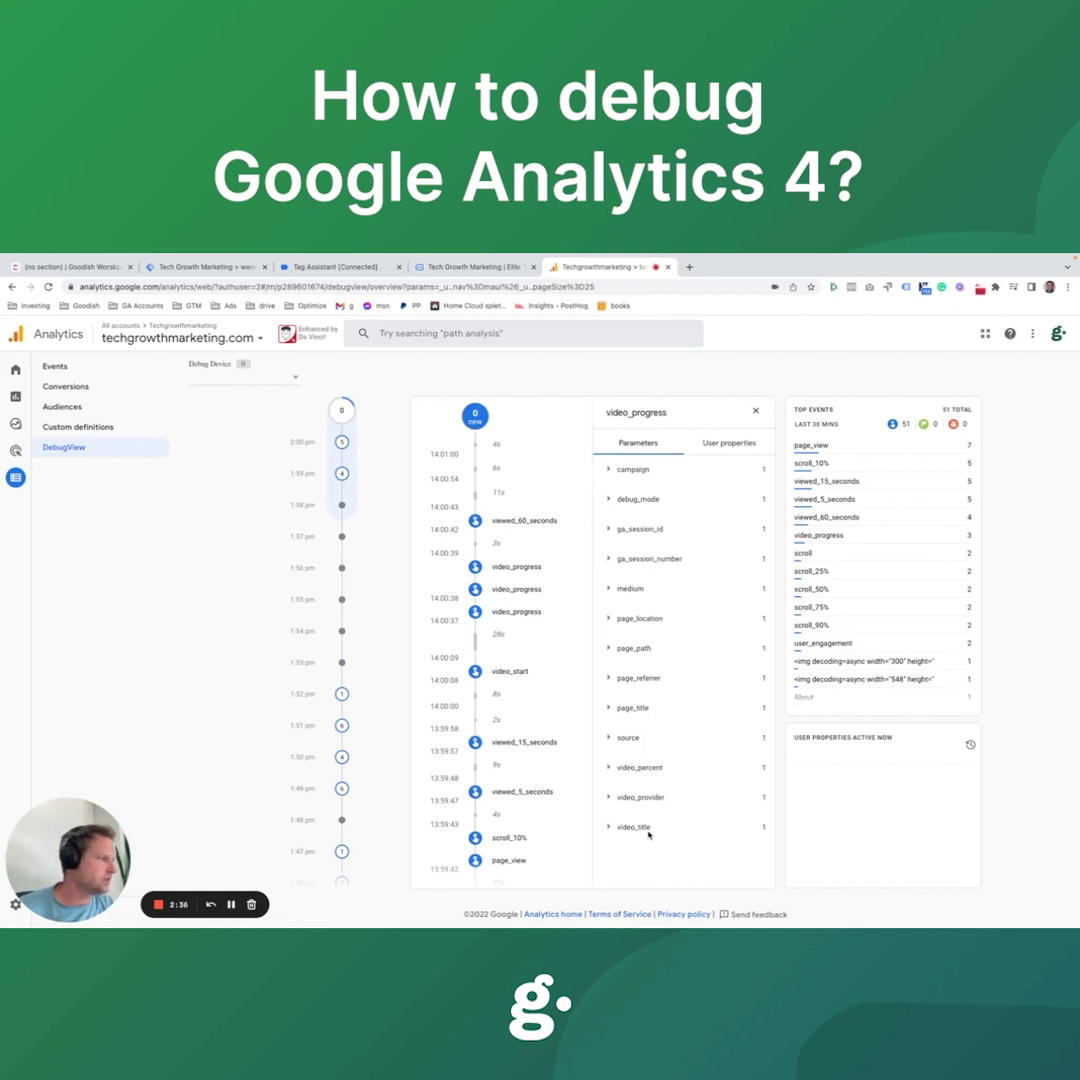
left_click(609, 828)
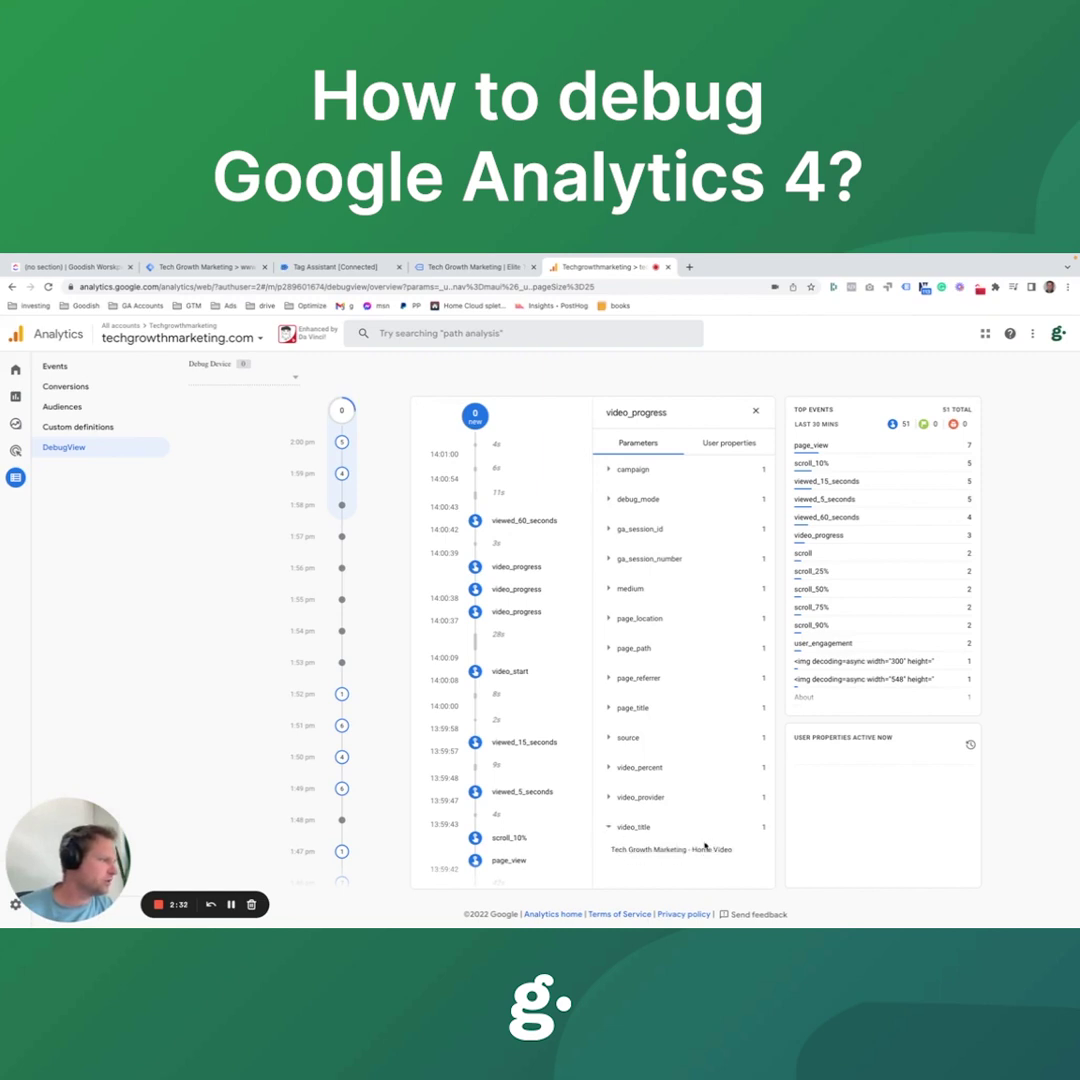
left_click(610, 799)
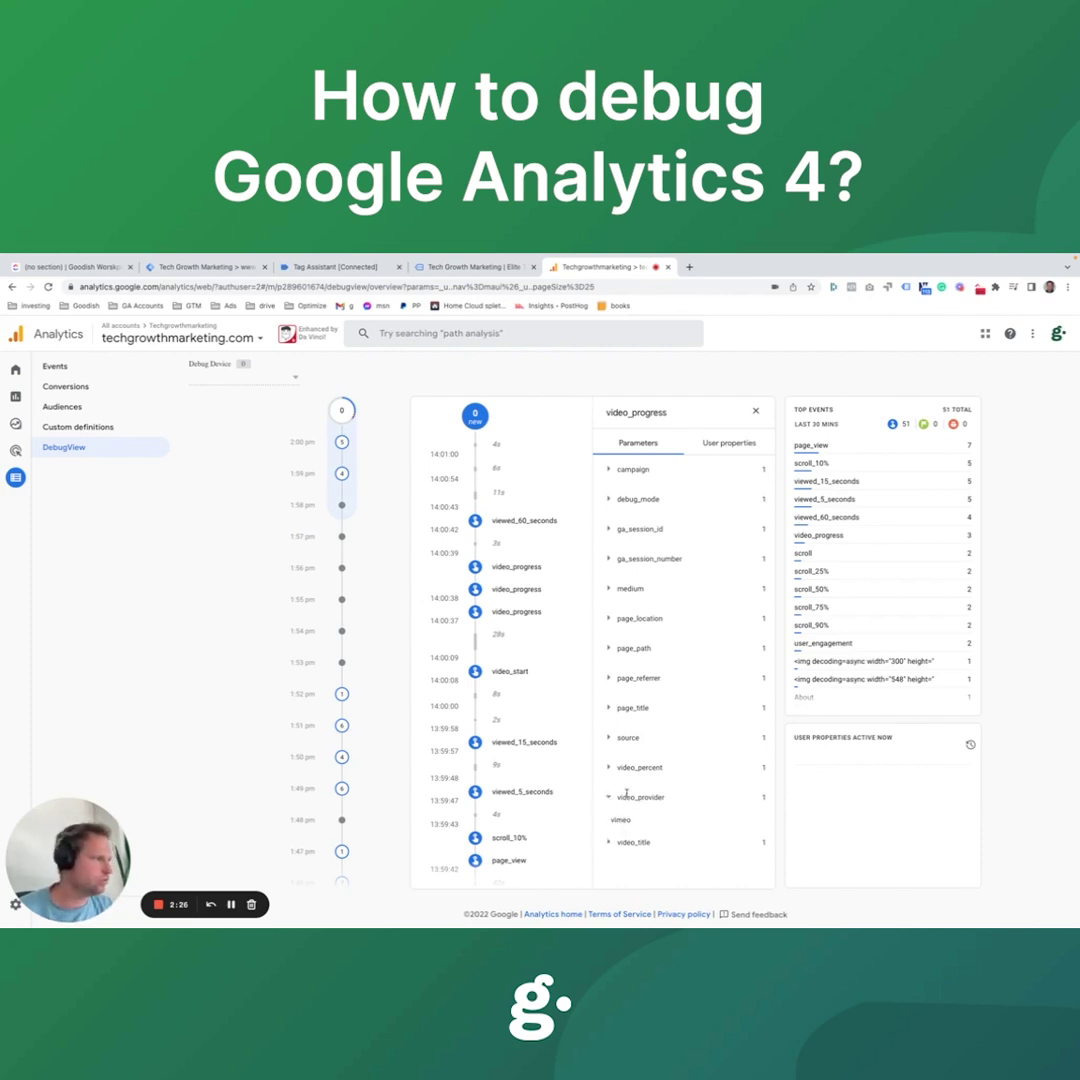
left_click(611, 768)
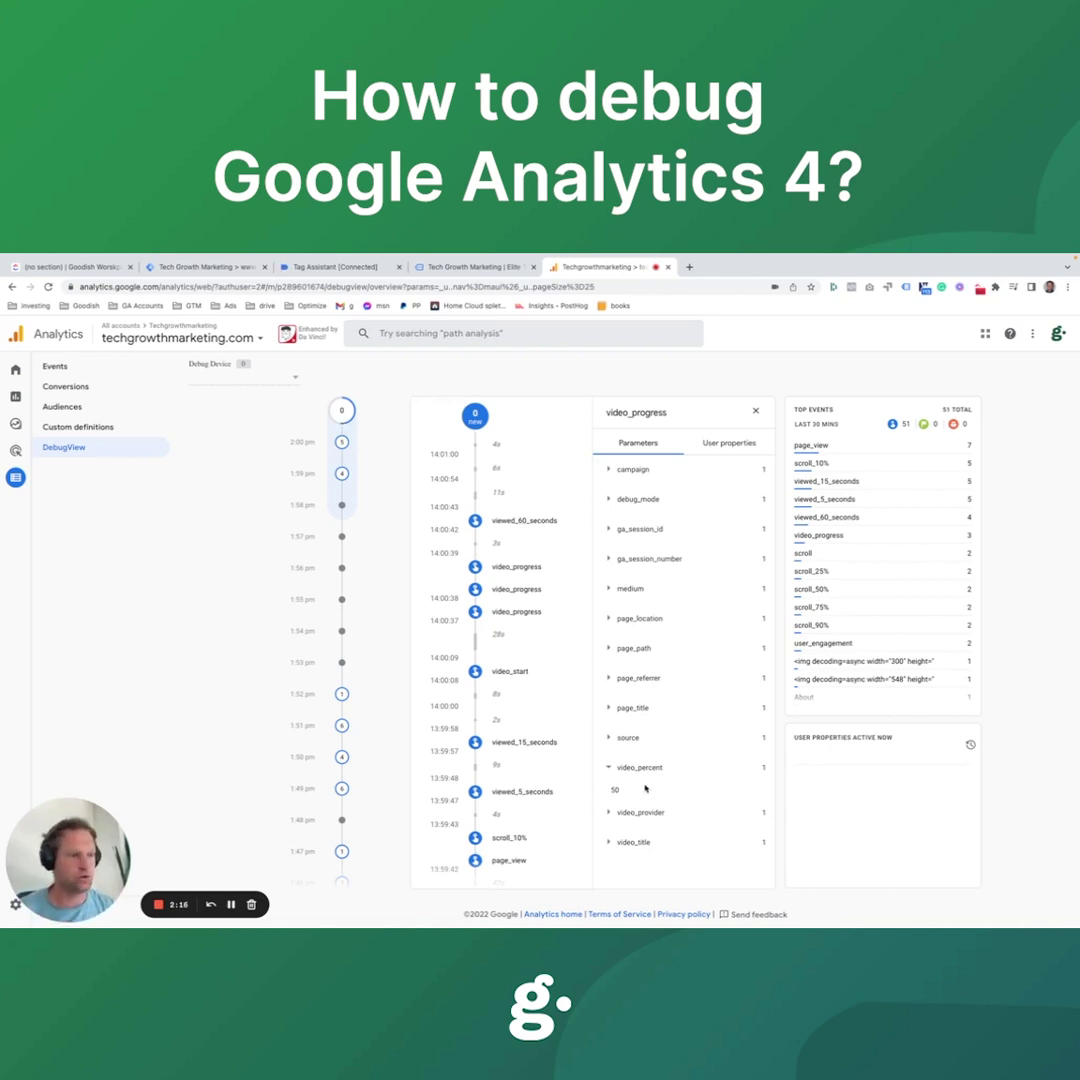
left_click(616, 706)
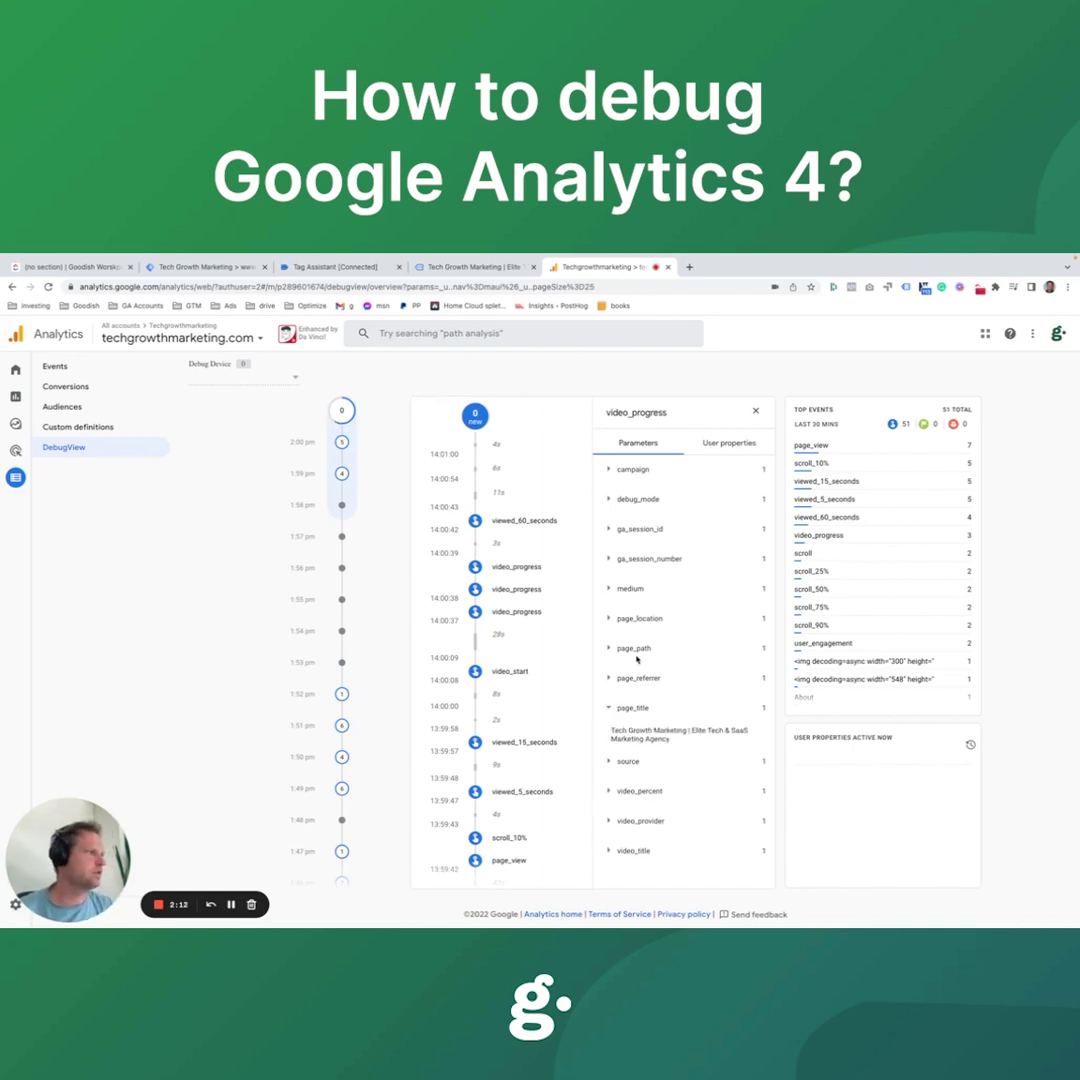
left_click(624, 589)
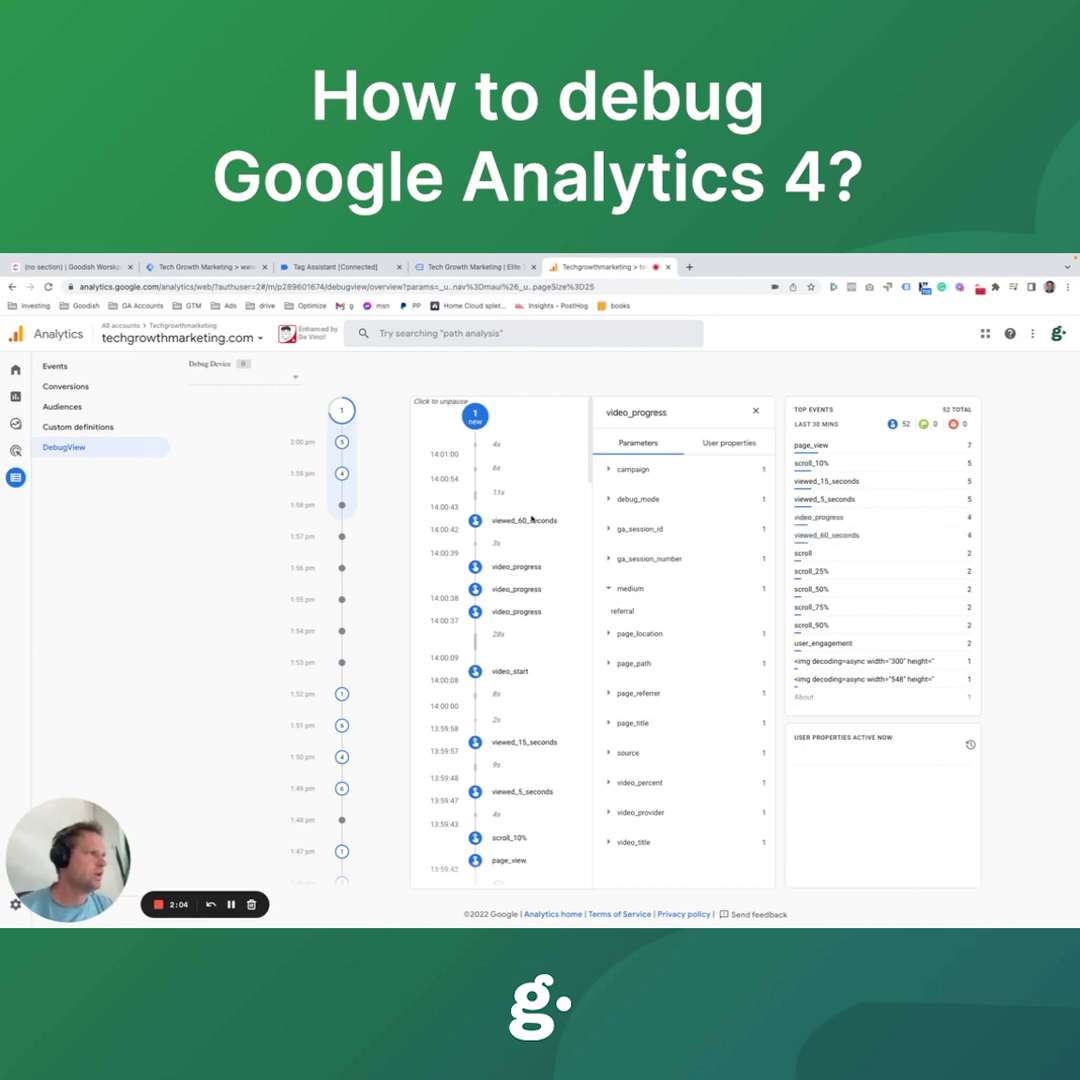
left_click(533, 525)
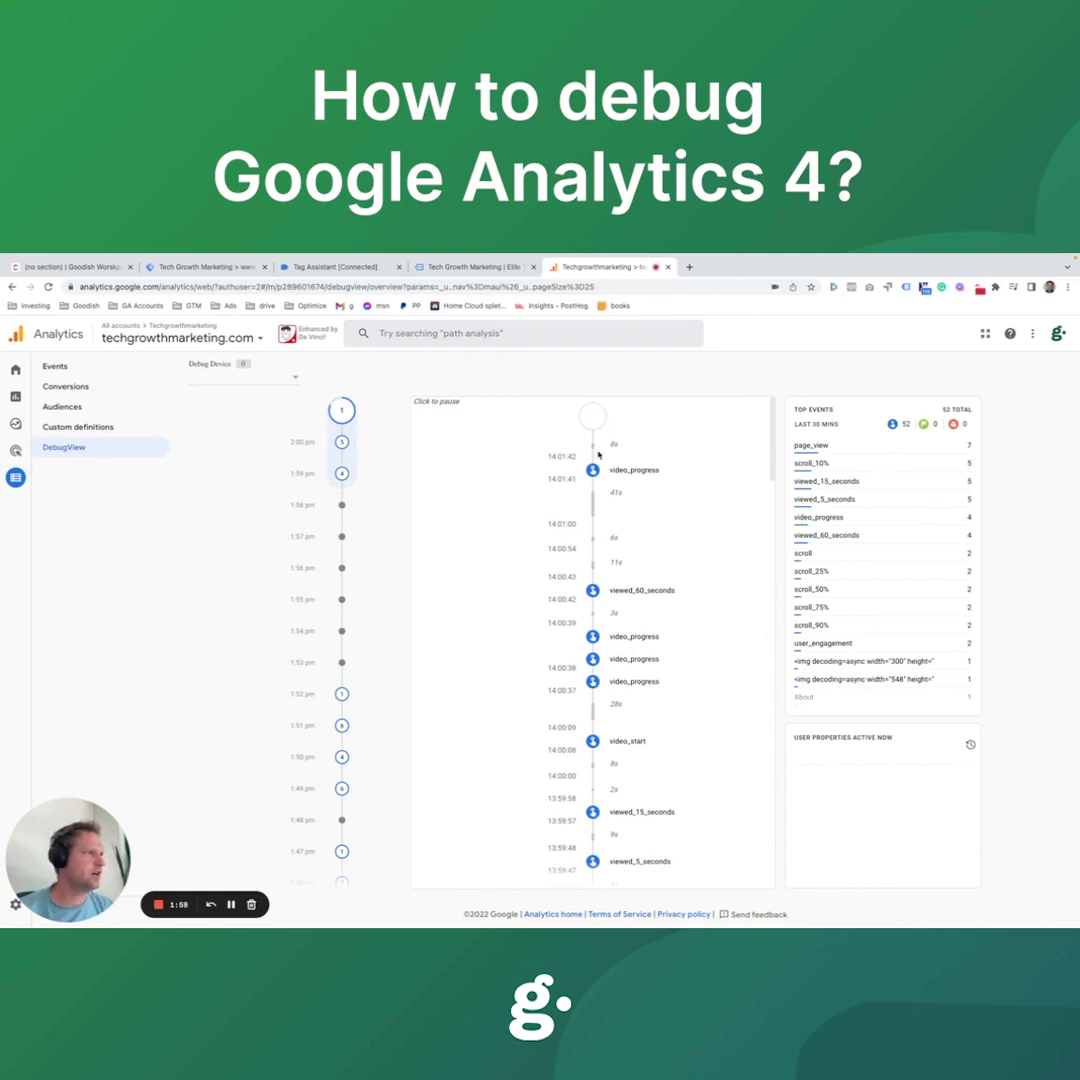
- Check the video's playback on the website, and inspect the video_percent parameter of an earlier video_progress event in DebugView
left_click(408, 268)
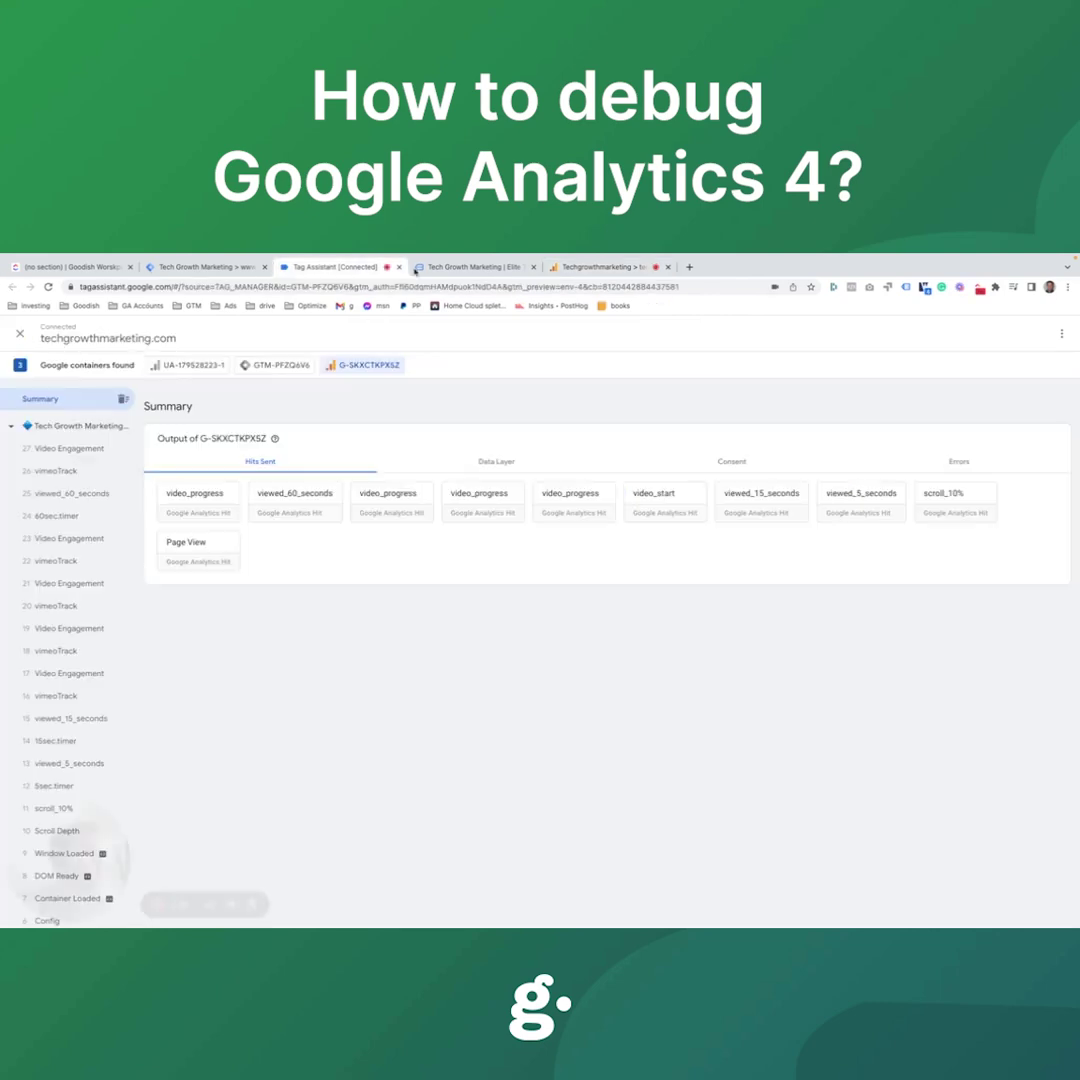
left_click(415, 268)
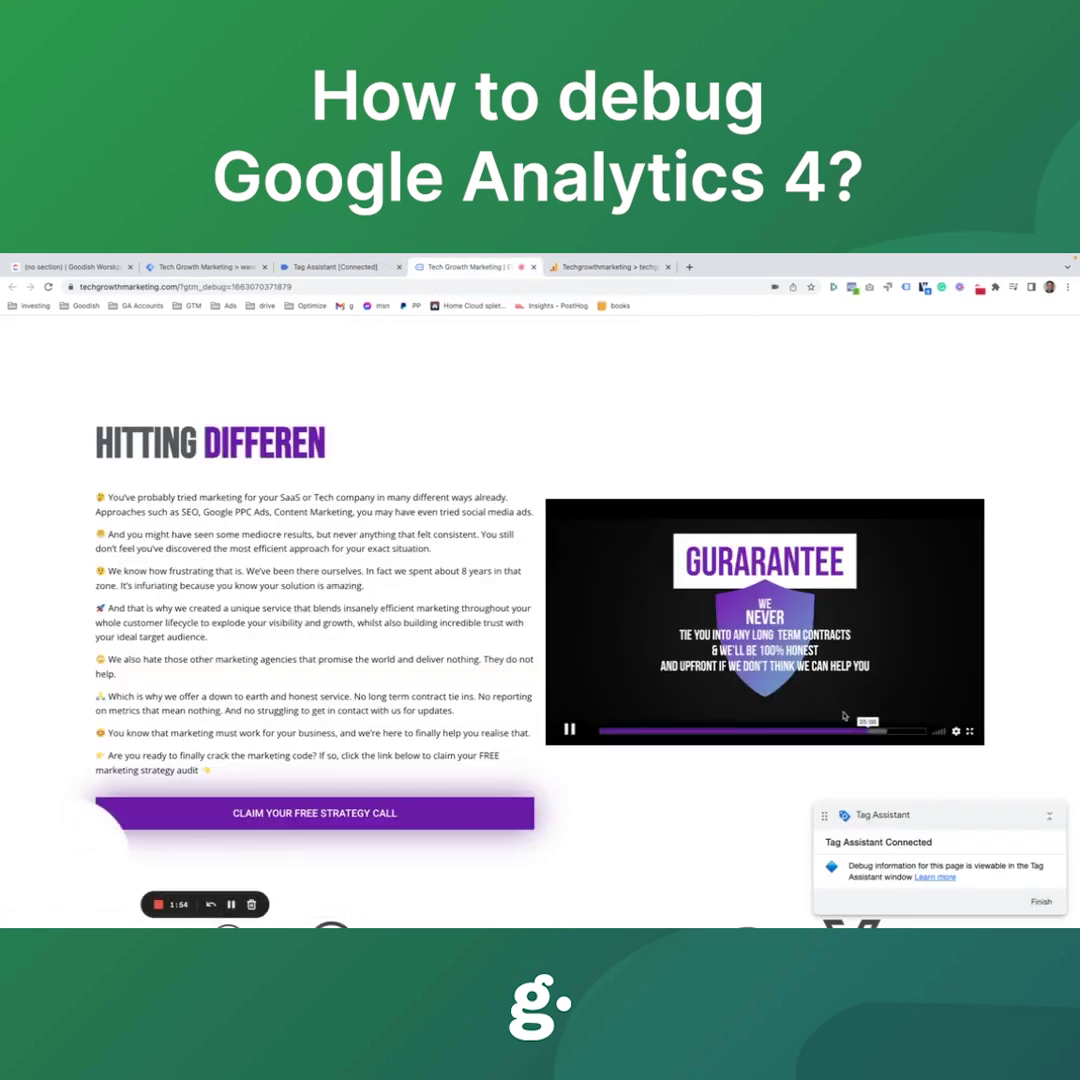
left_click(600, 267)
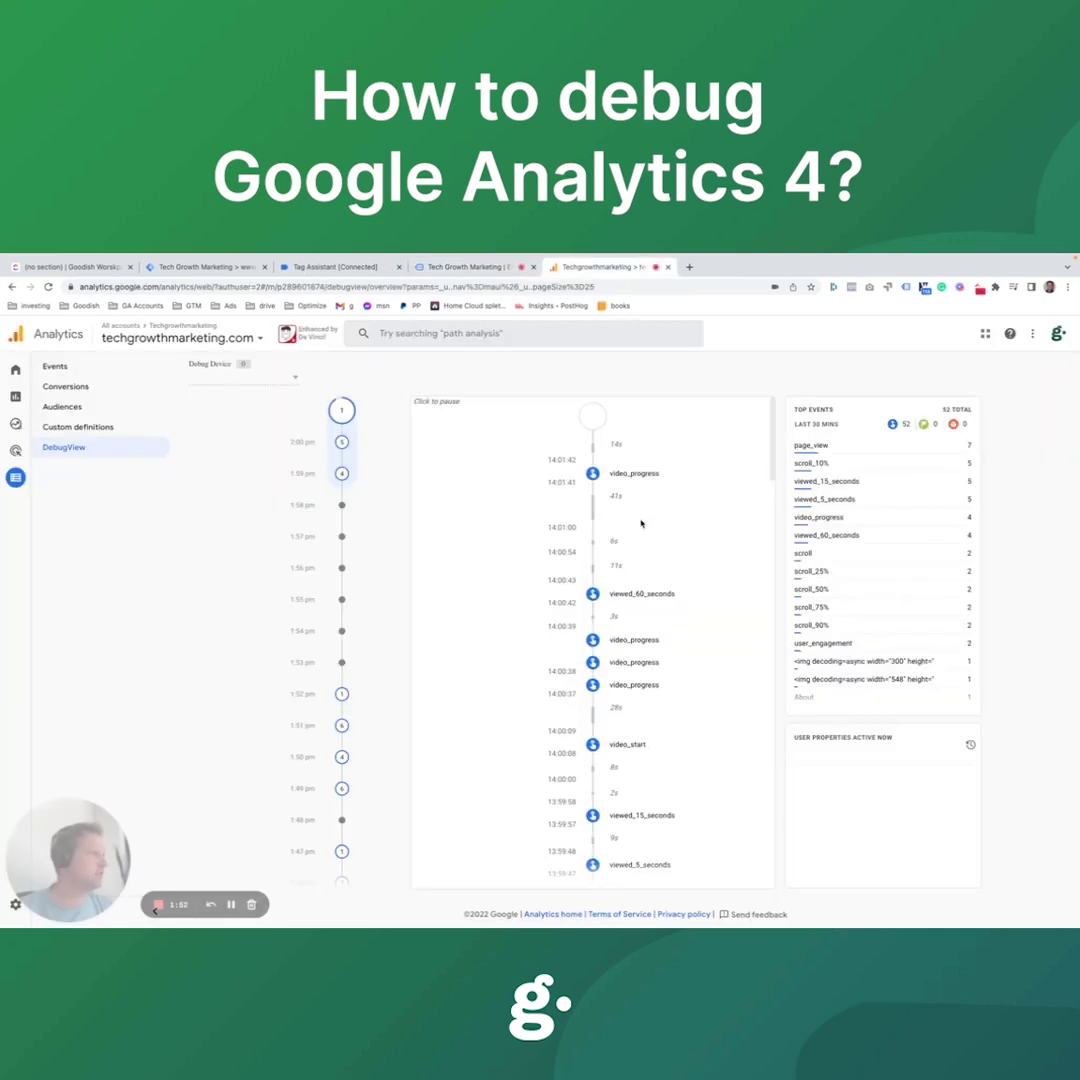
left_click(625, 641)
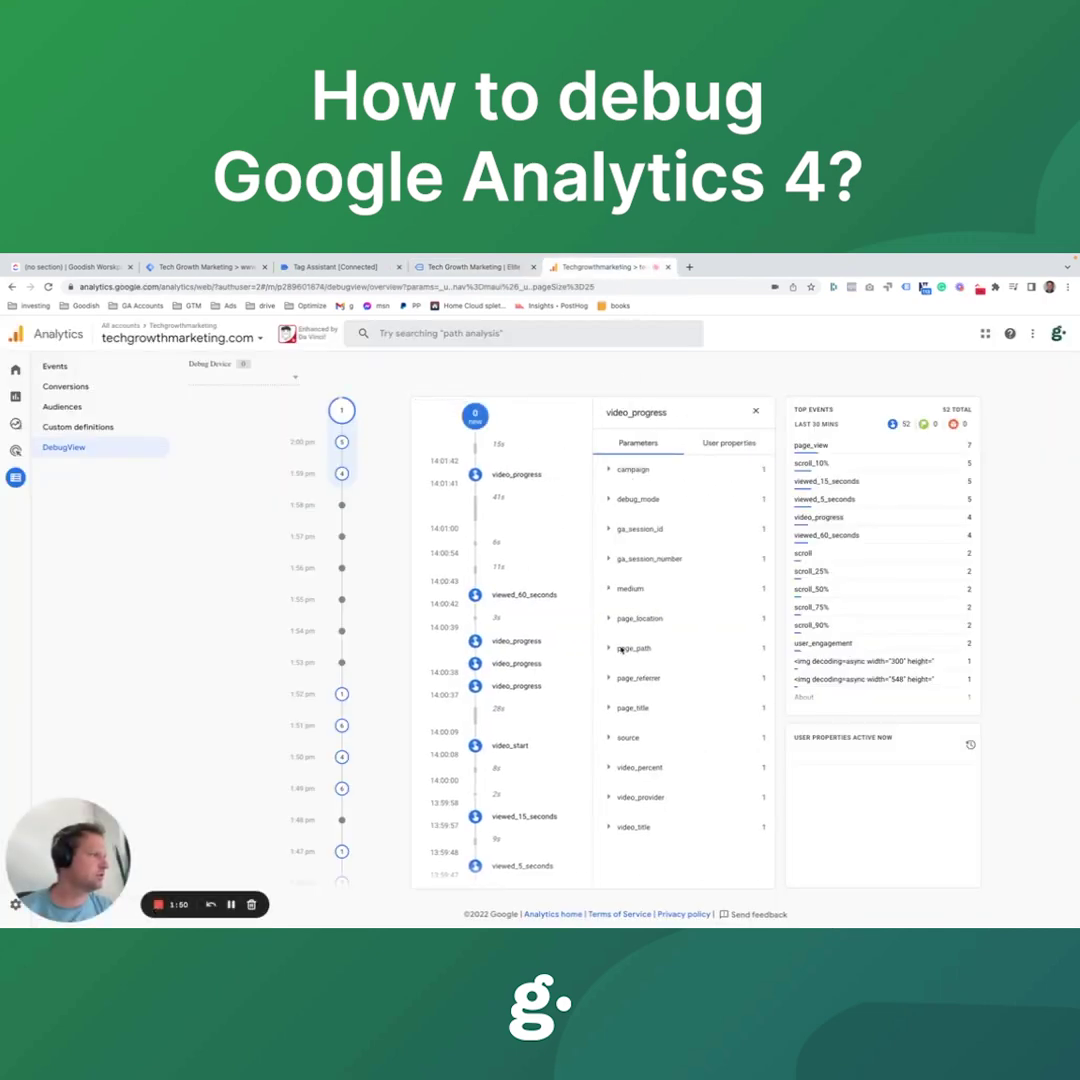
left_click(640, 768)
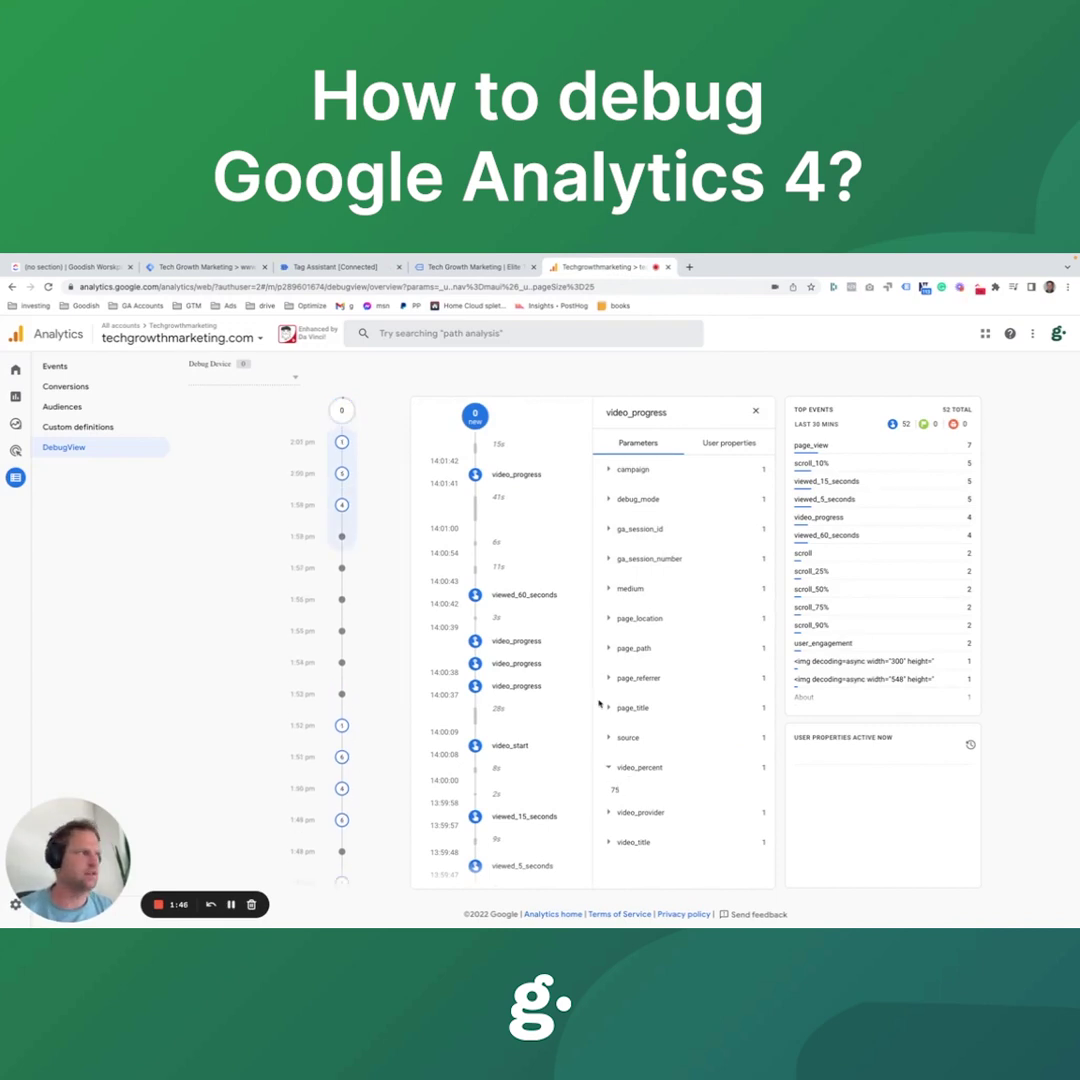
- Open the Realtime overview report and page through the events in the event count by event name card
mouse_move(20, 400)
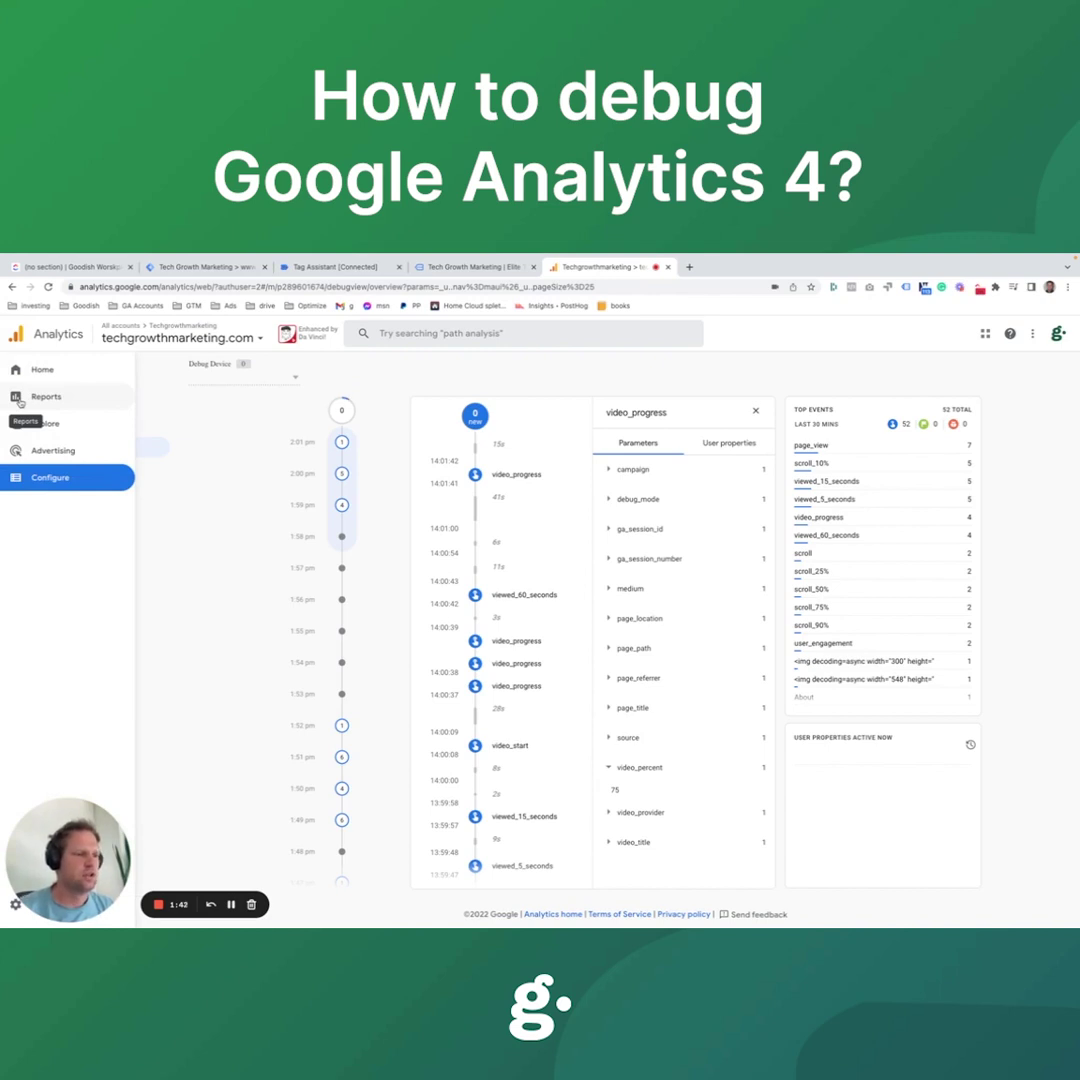
left_click(40, 397)
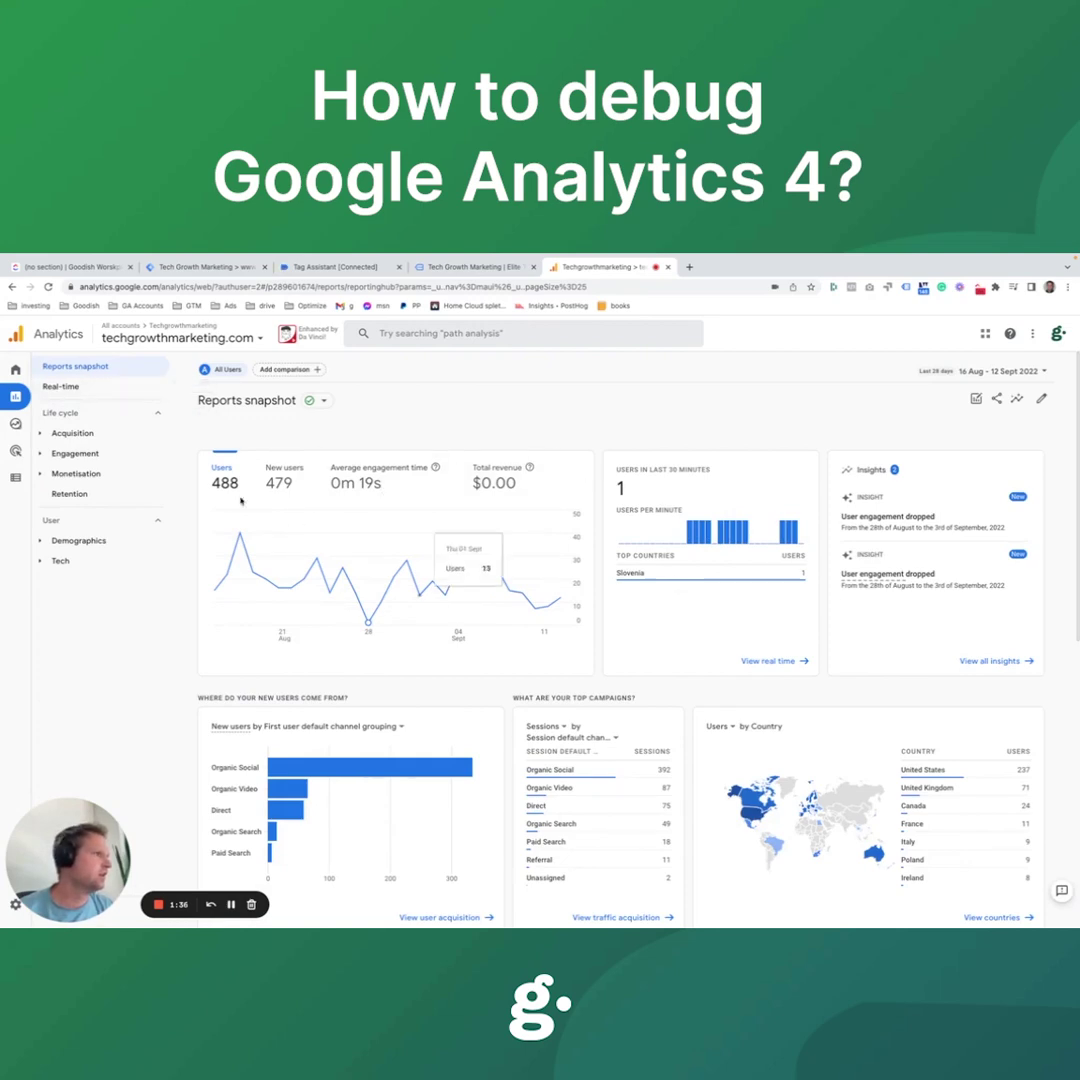
left_click(64, 388)
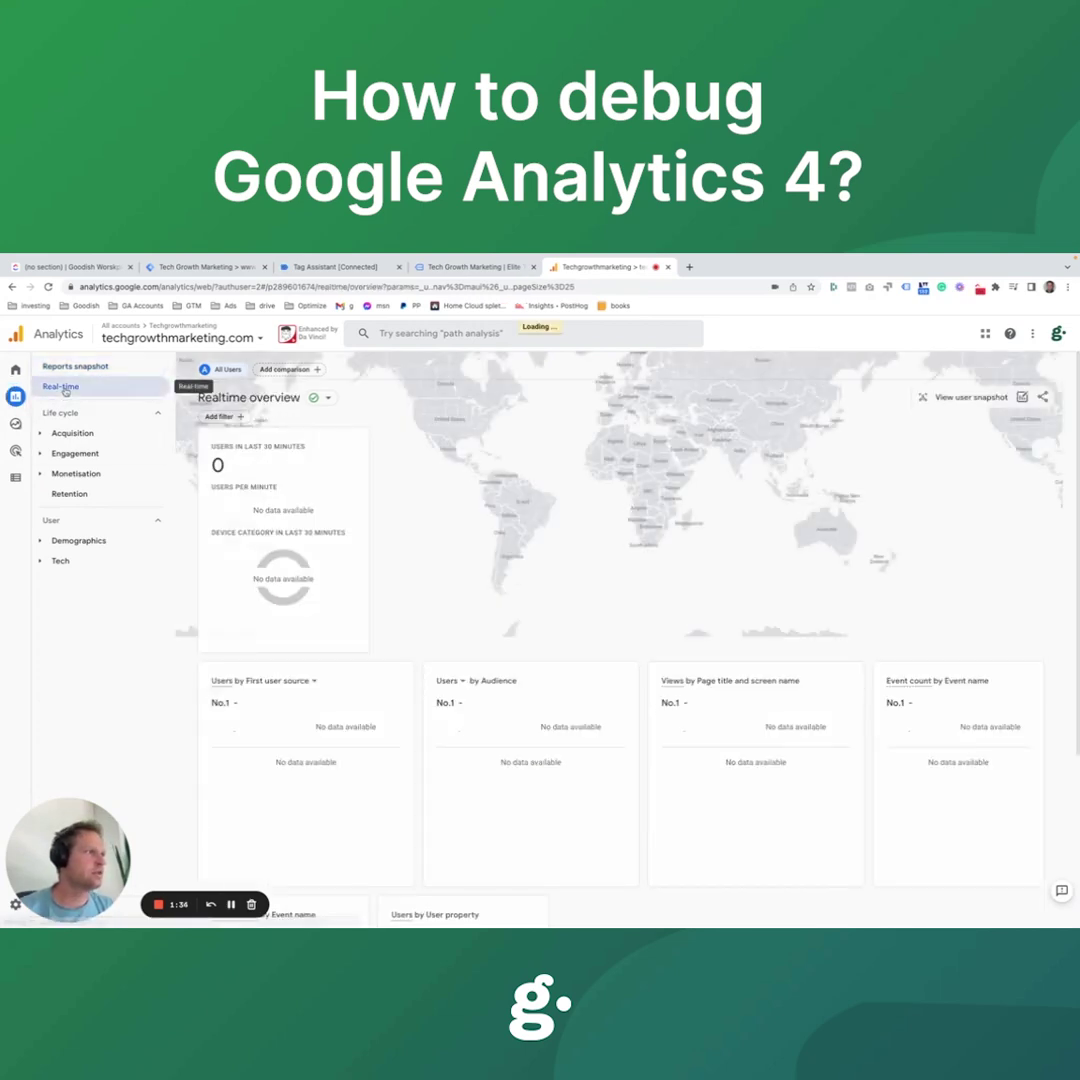
scroll(872, 636, "down", 3)
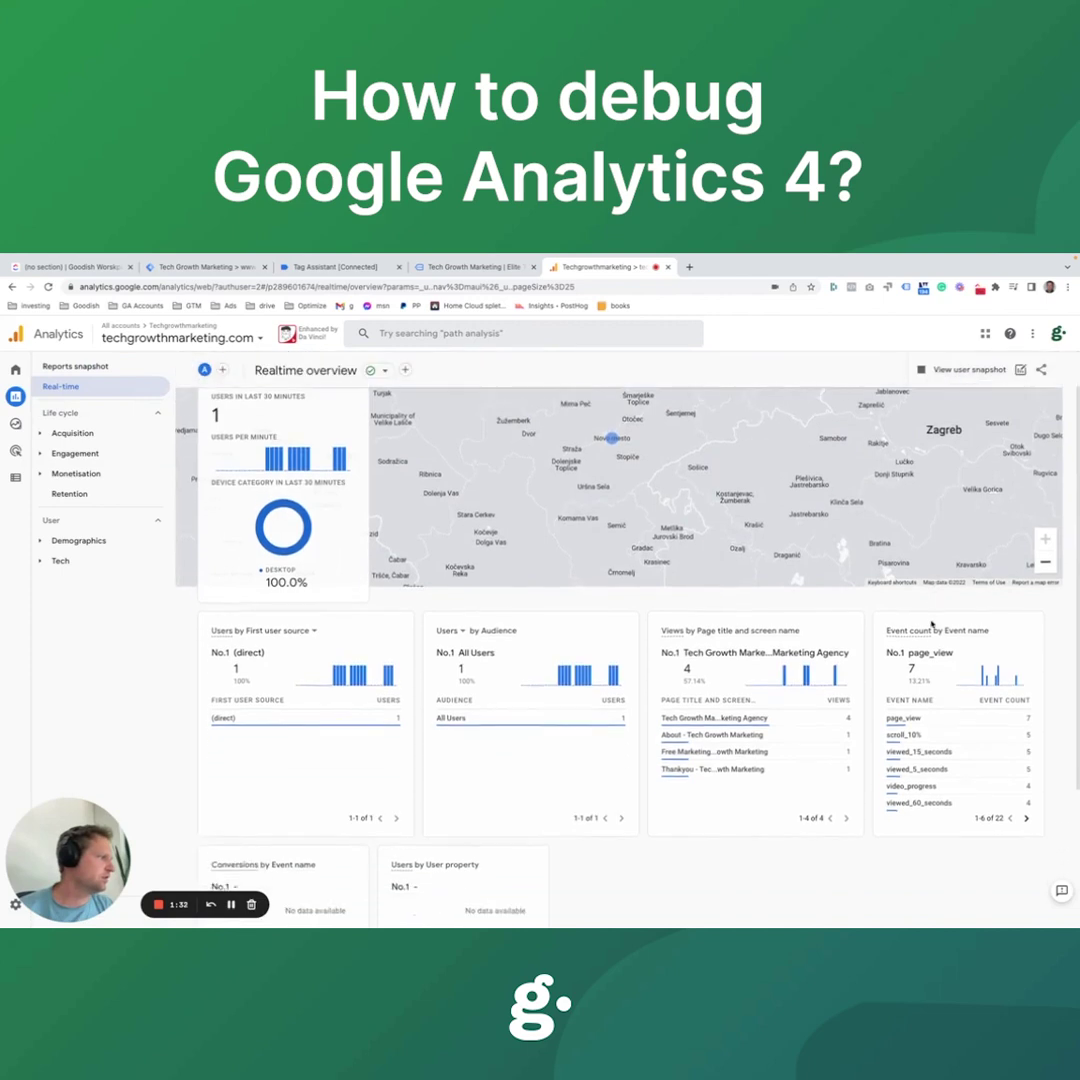
scroll(723, 545, "up", 3)
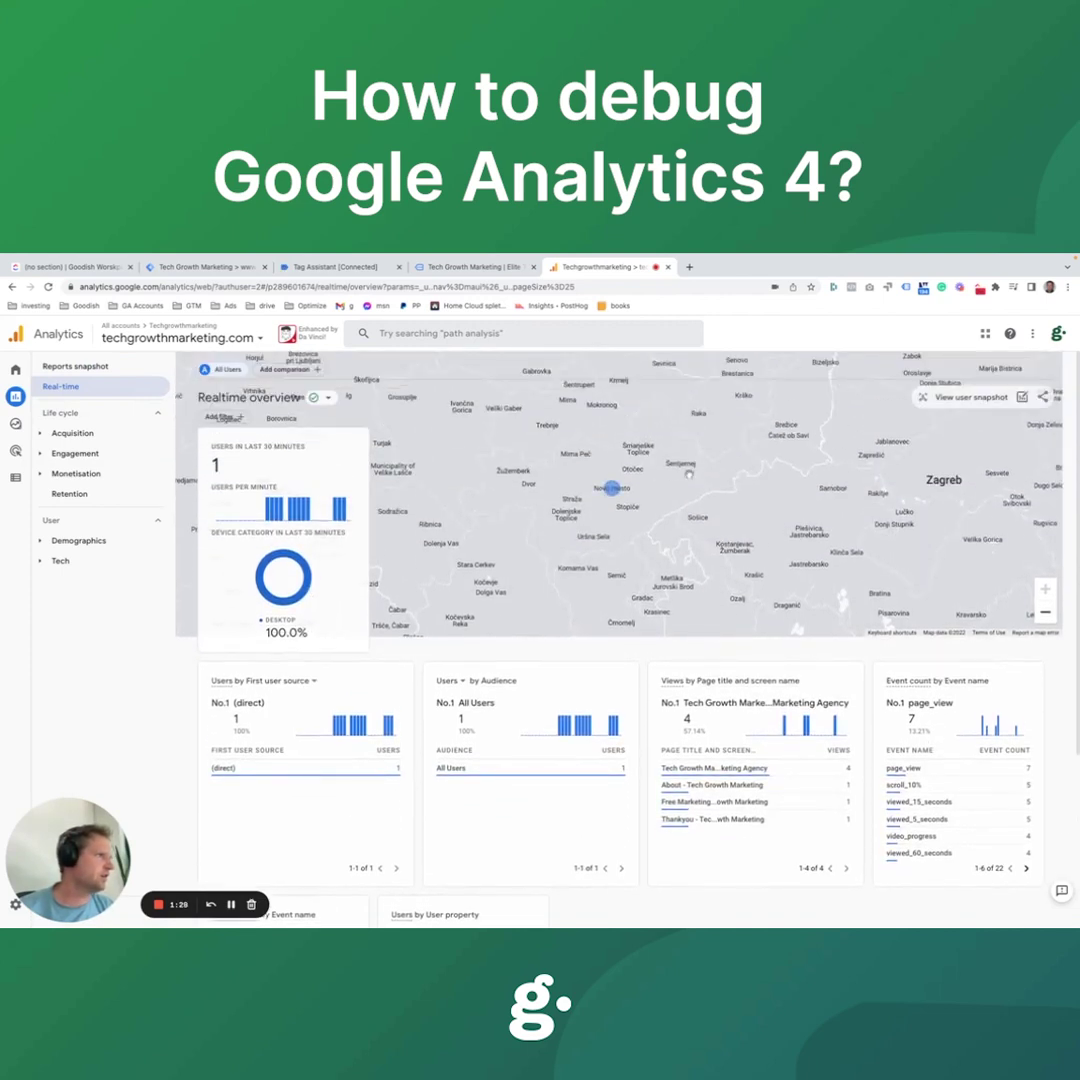
scroll(946, 582, "down", 4)
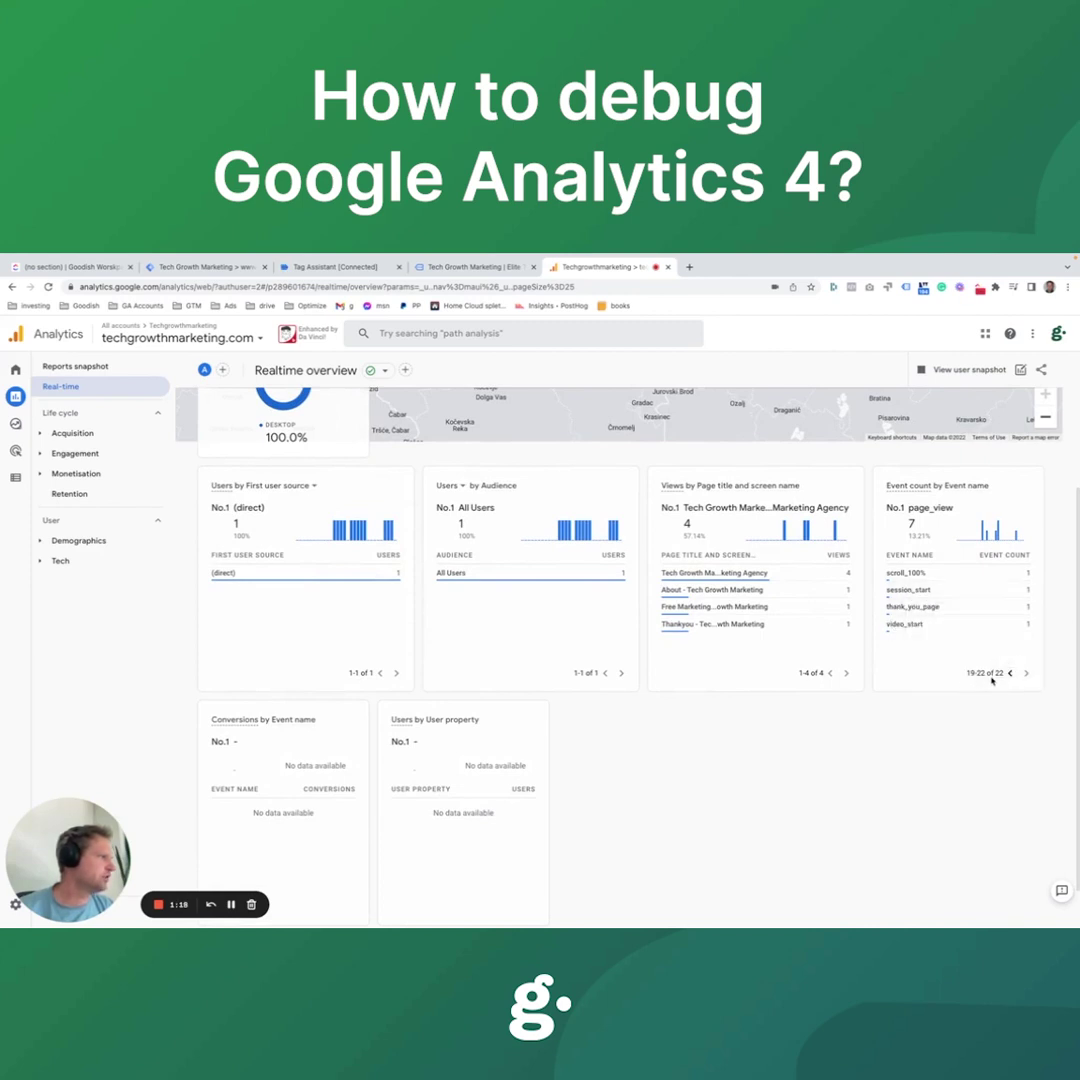
left_click(1010, 673)
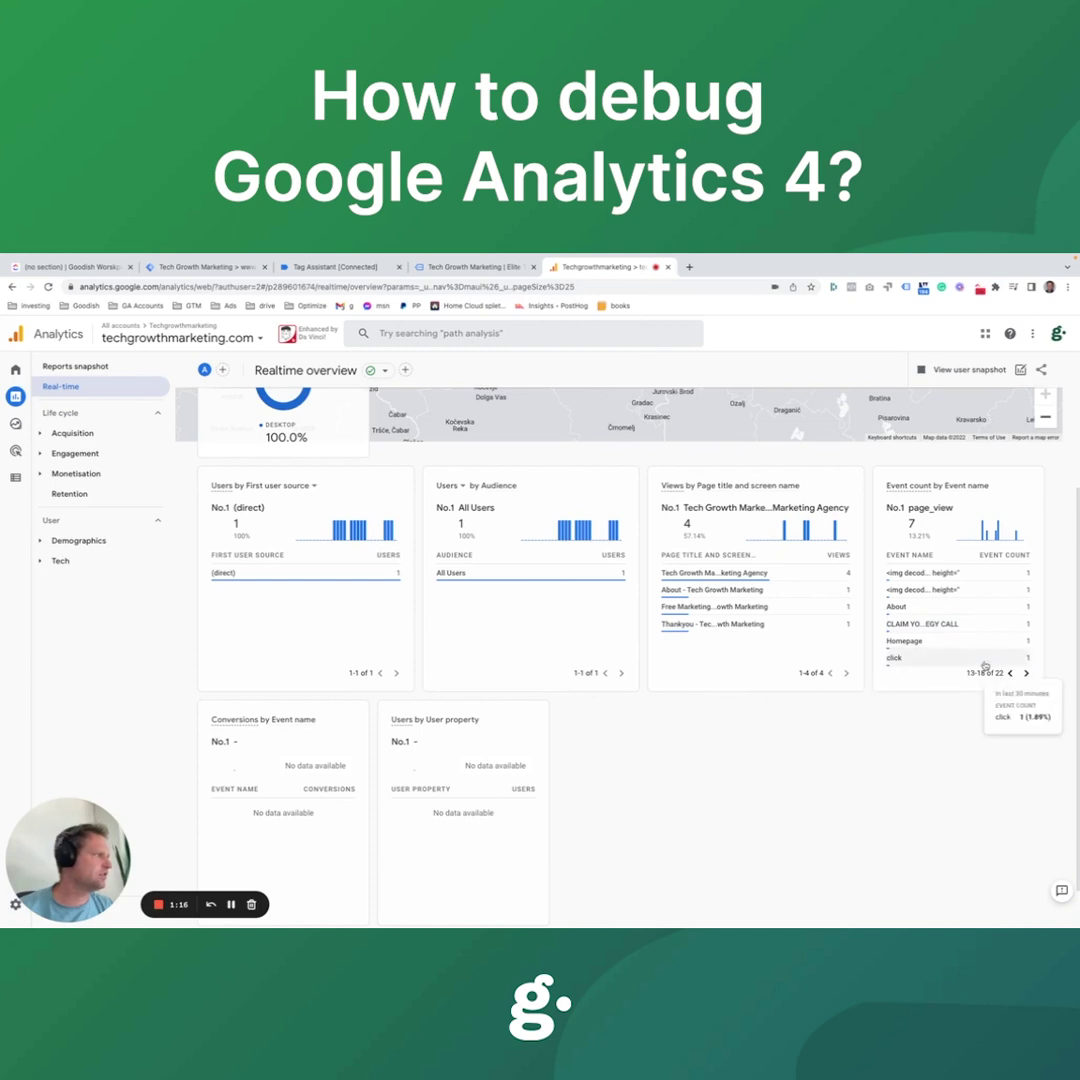
- Review the Realtime overview's user, audience, page title and event count cards, and reopen DebugView for the property
scroll(452, 688, "up", 3)
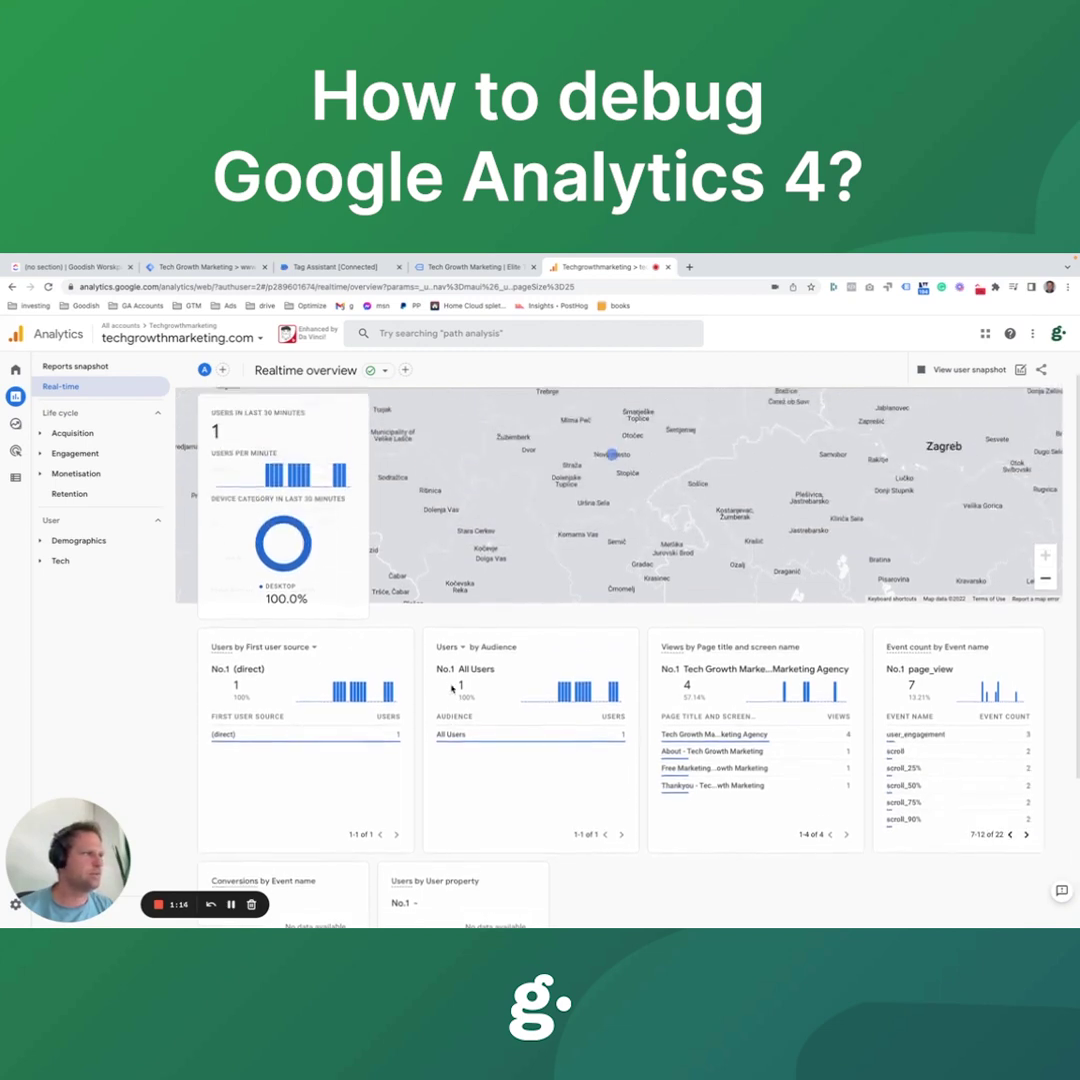
scroll(910, 707, "down", 2)
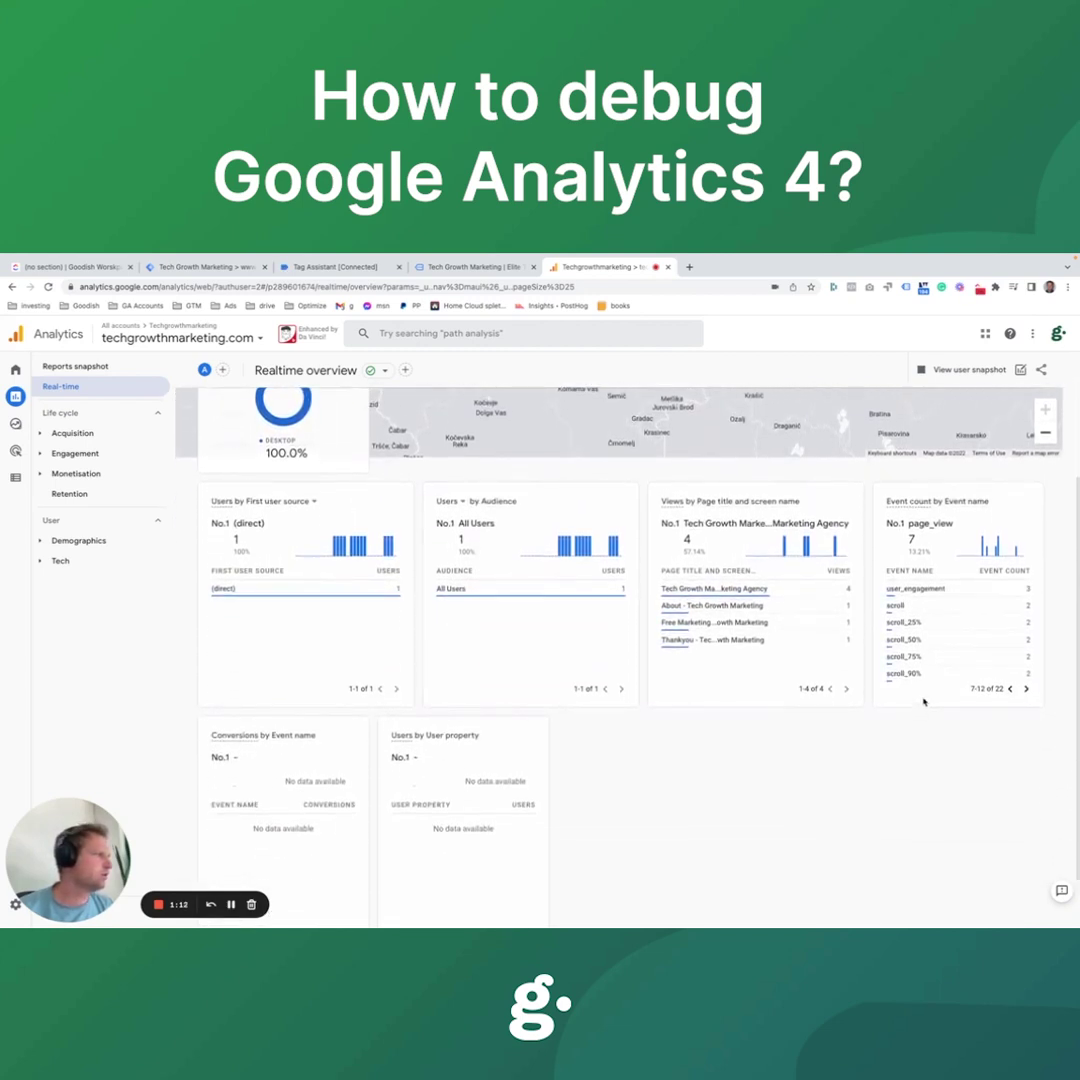
scroll(483, 549, "up", 2)
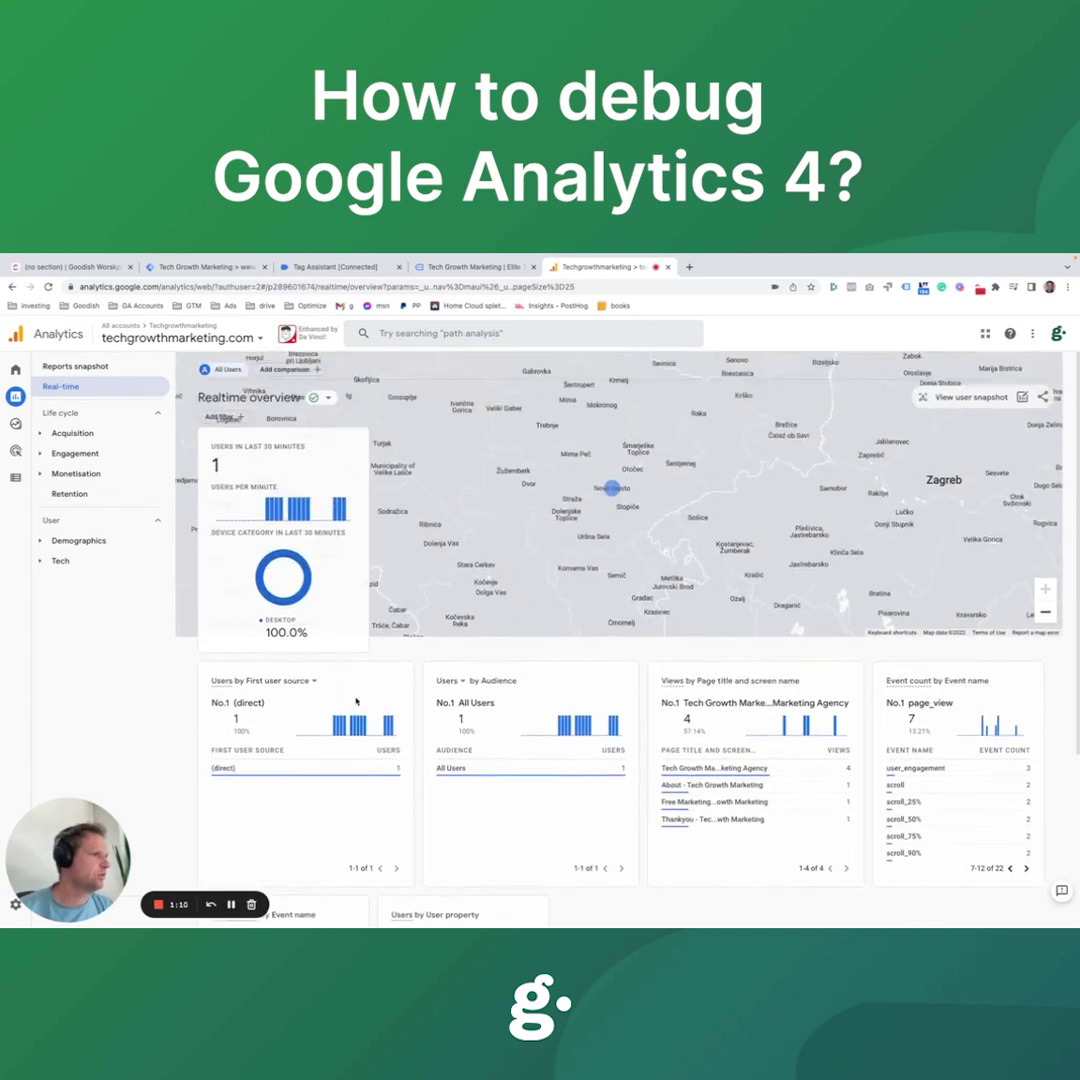
scroll(349, 616, "down", 2)
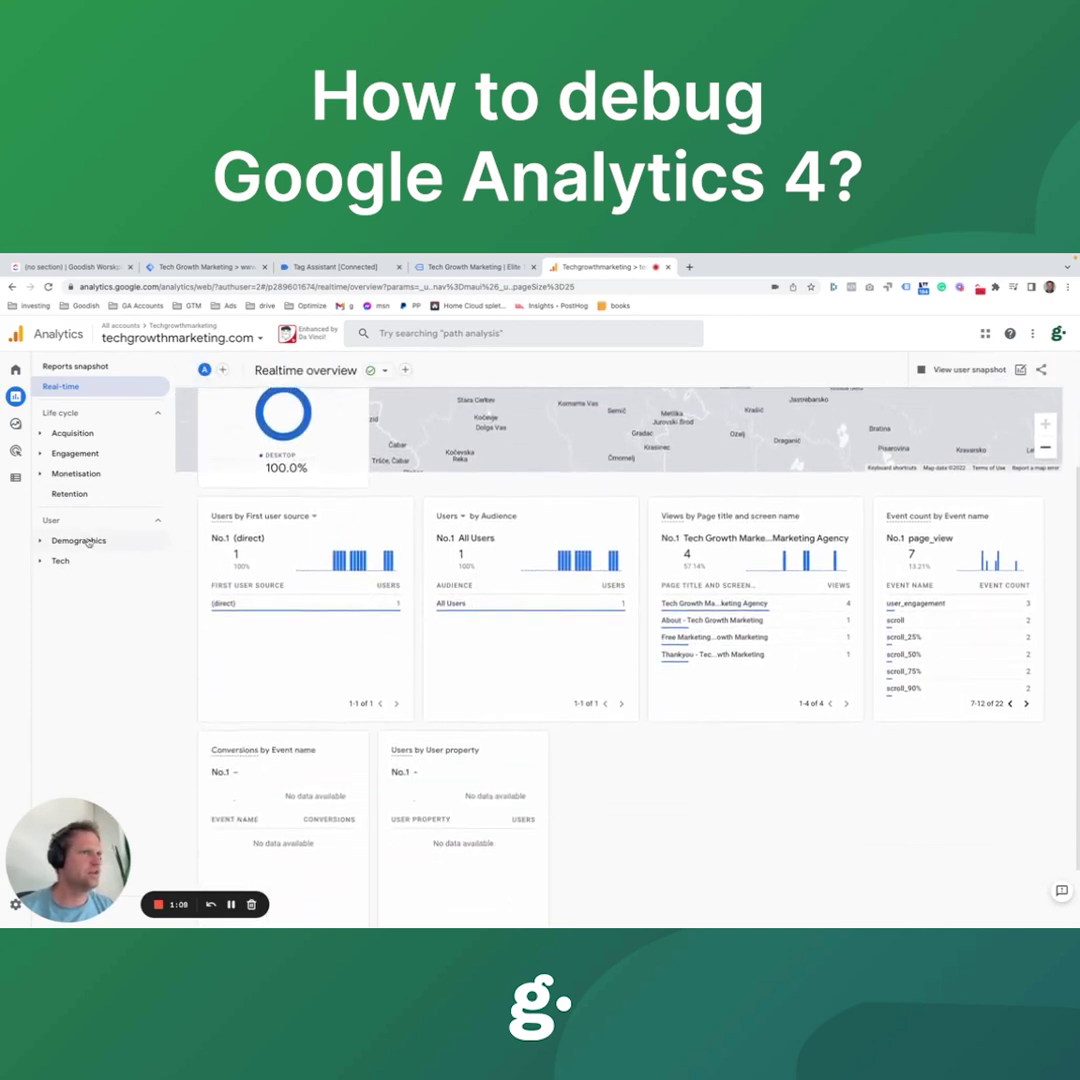
left_click(25, 479)
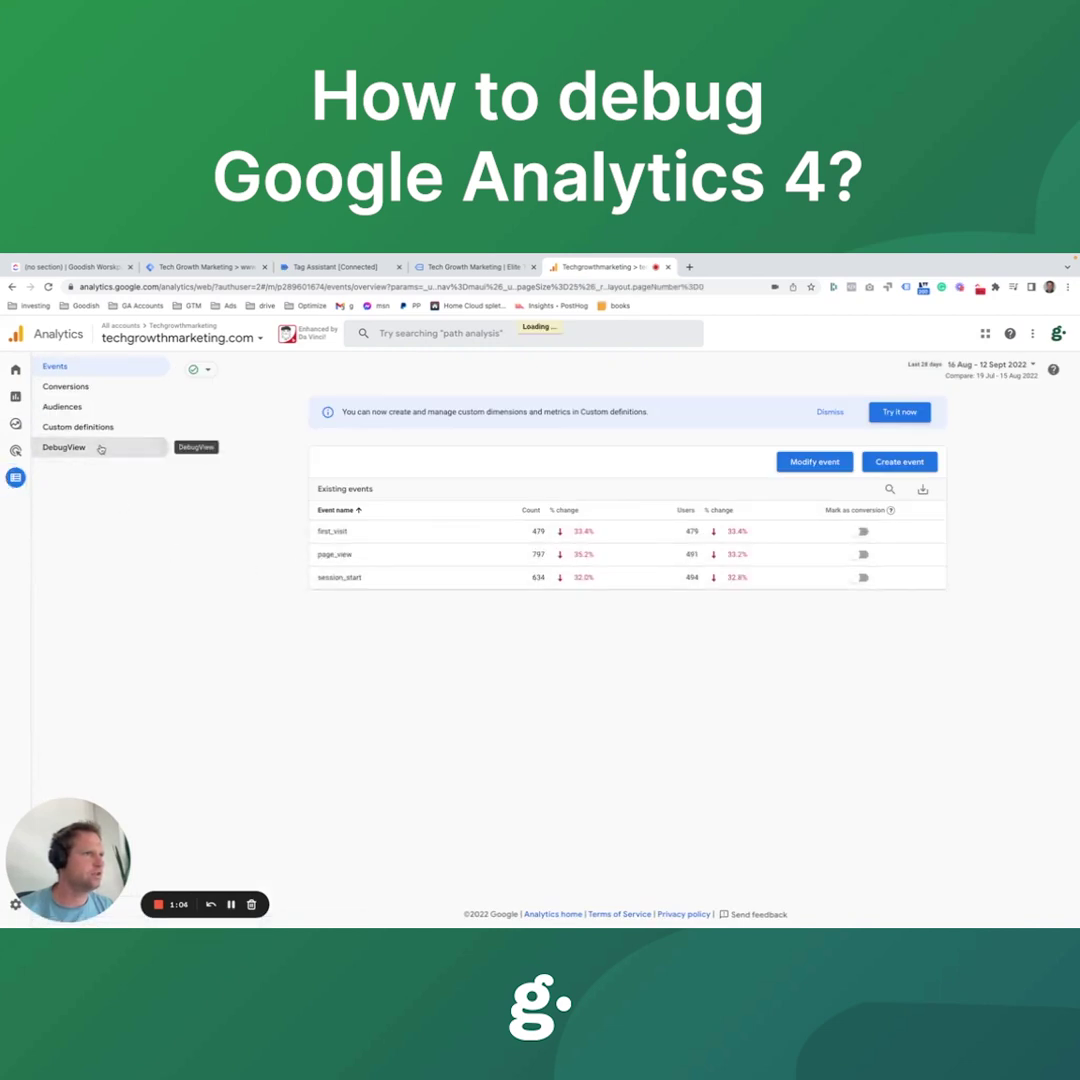
left_click(64, 447)
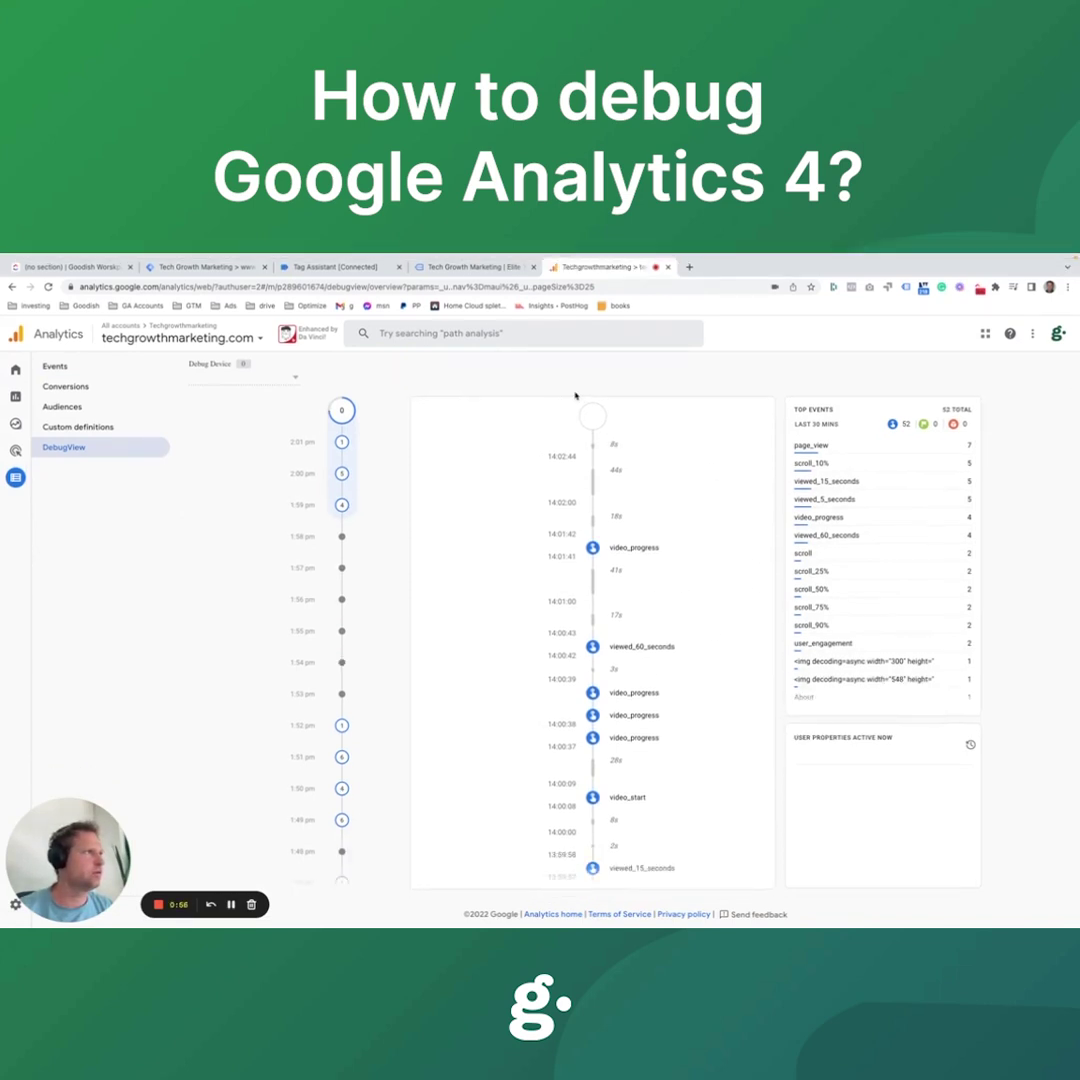
- Check the GA4 container's sent hits in the Tag Assistant preview against the DebugView stream, and return to DebugView
mouse_move(468, 262)
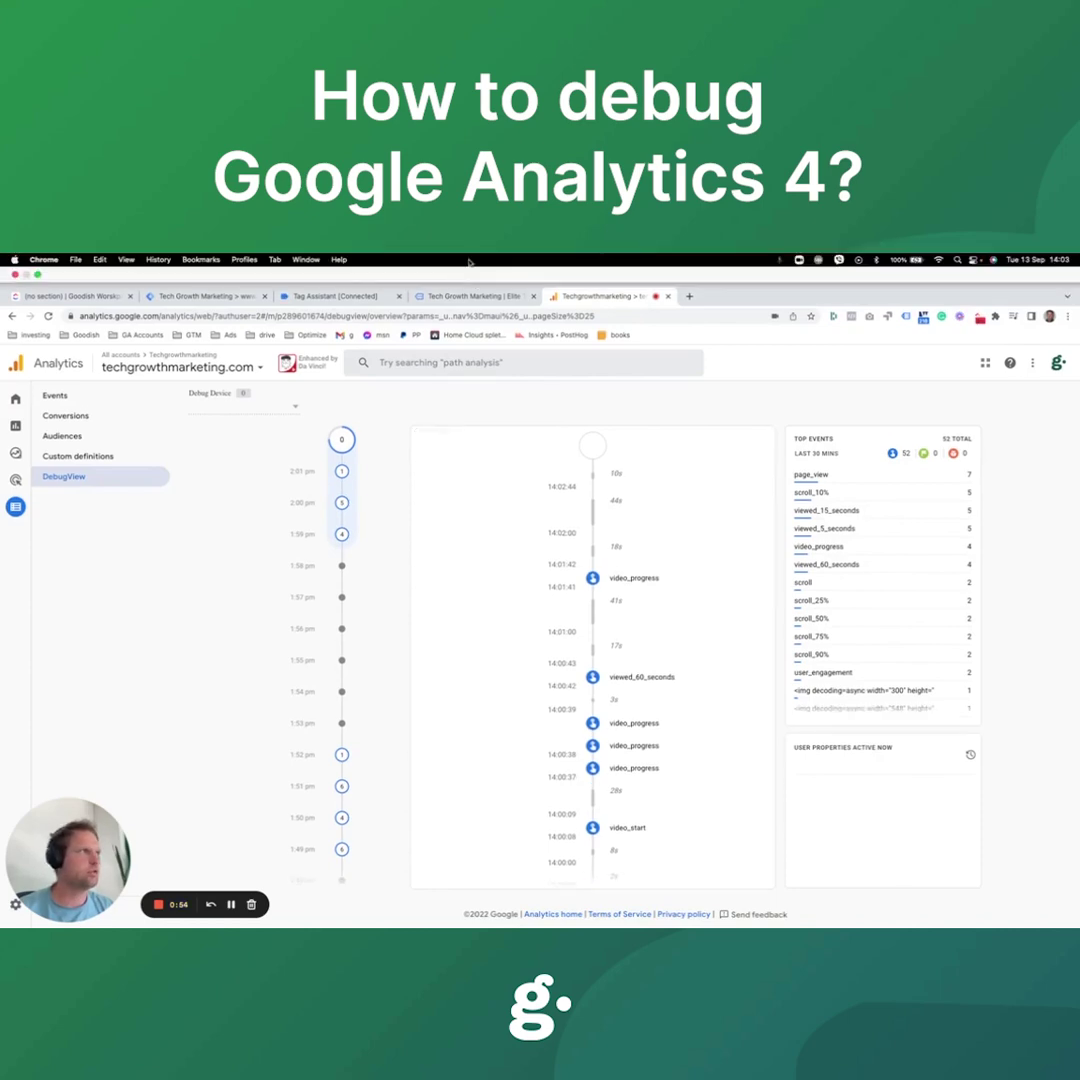
left_click(457, 297)
left_click(330, 296)
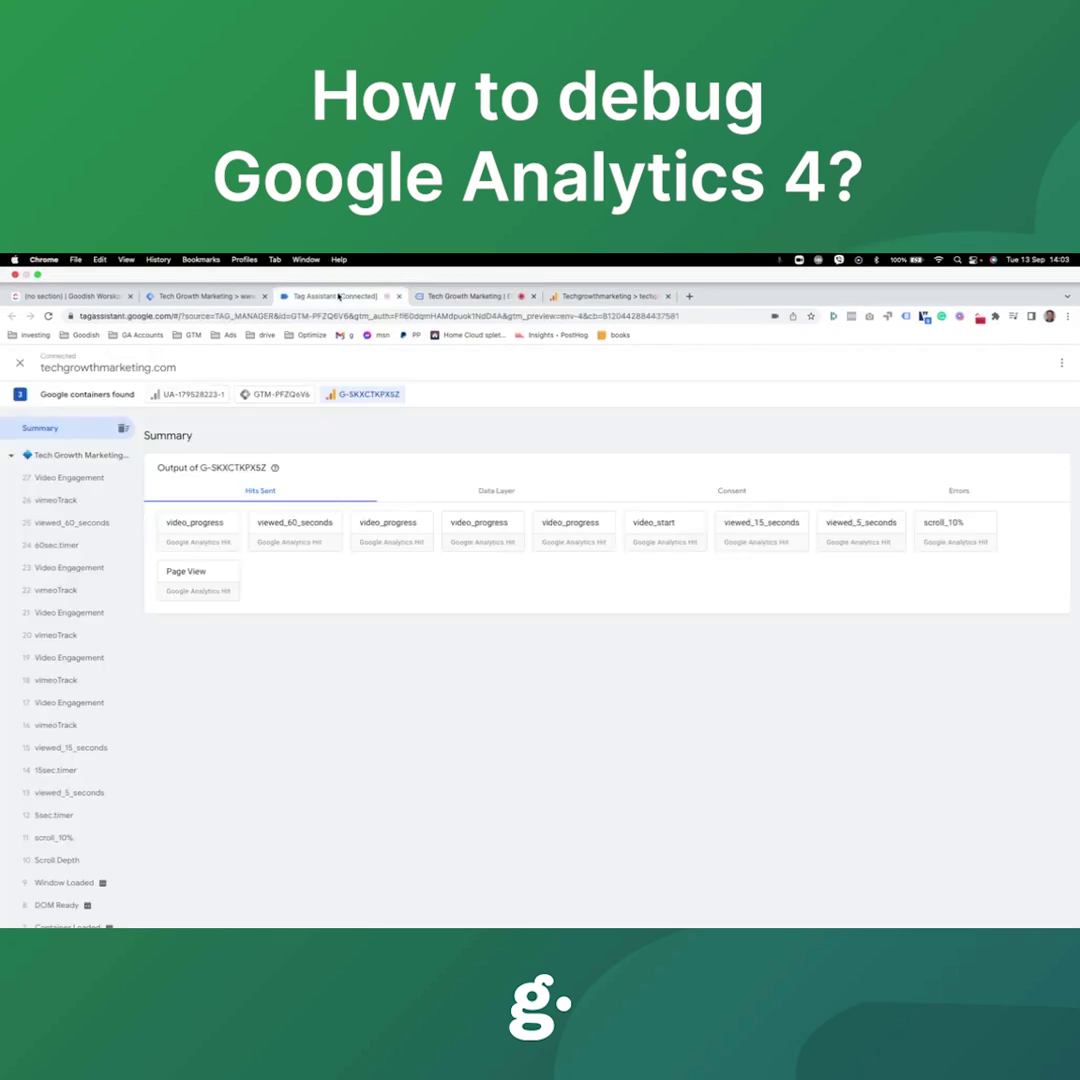
left_click(605, 268)
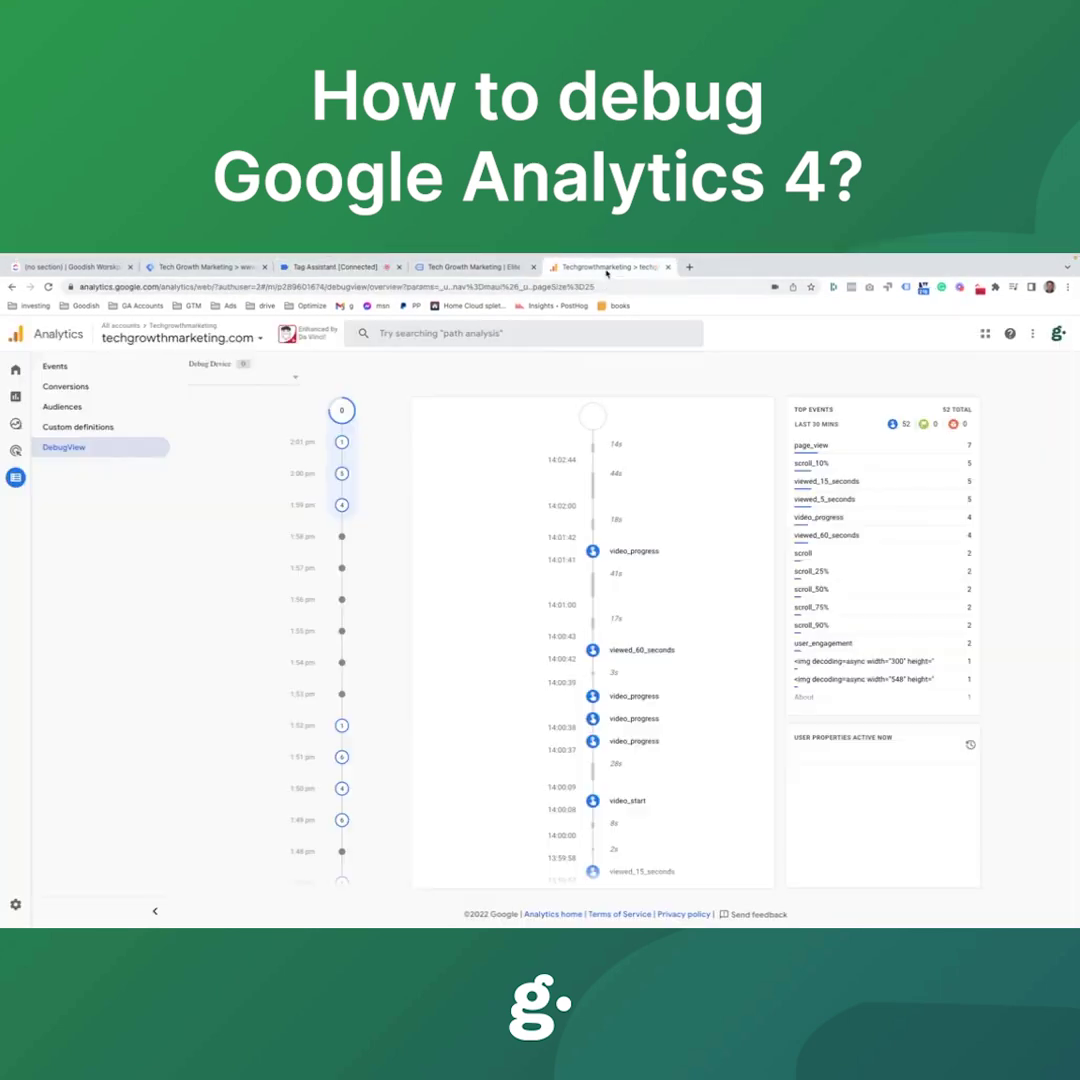